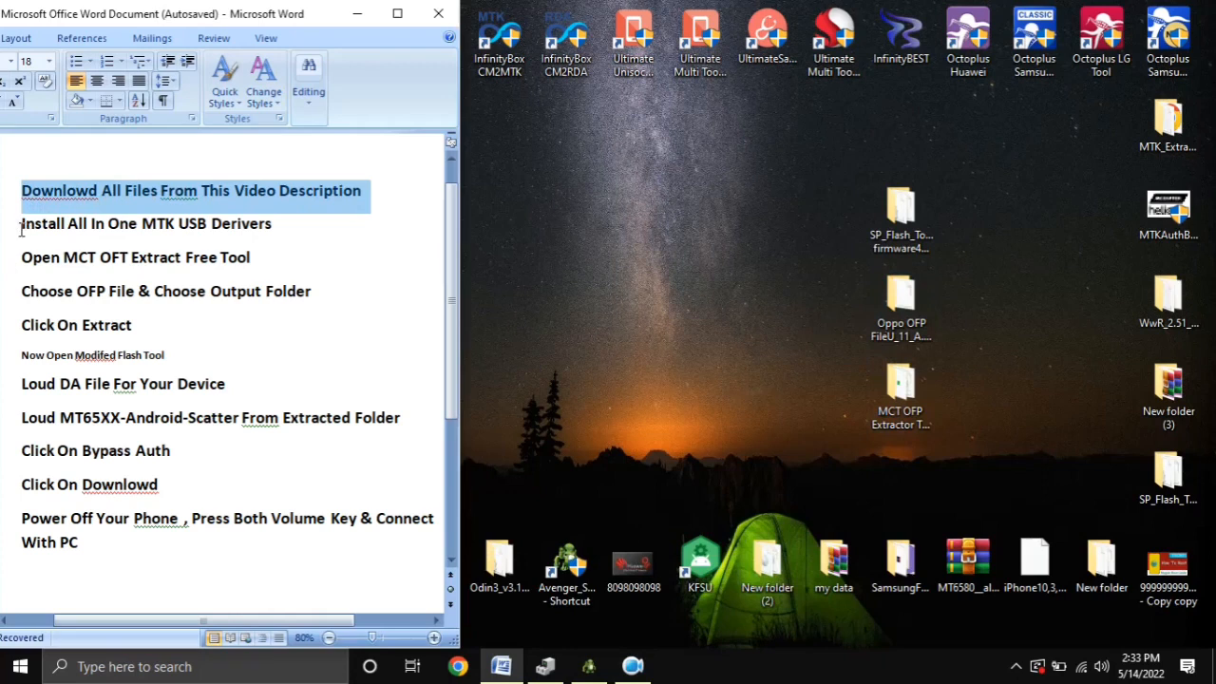
{"action": "left_click", "coordinate": [14, 226]}
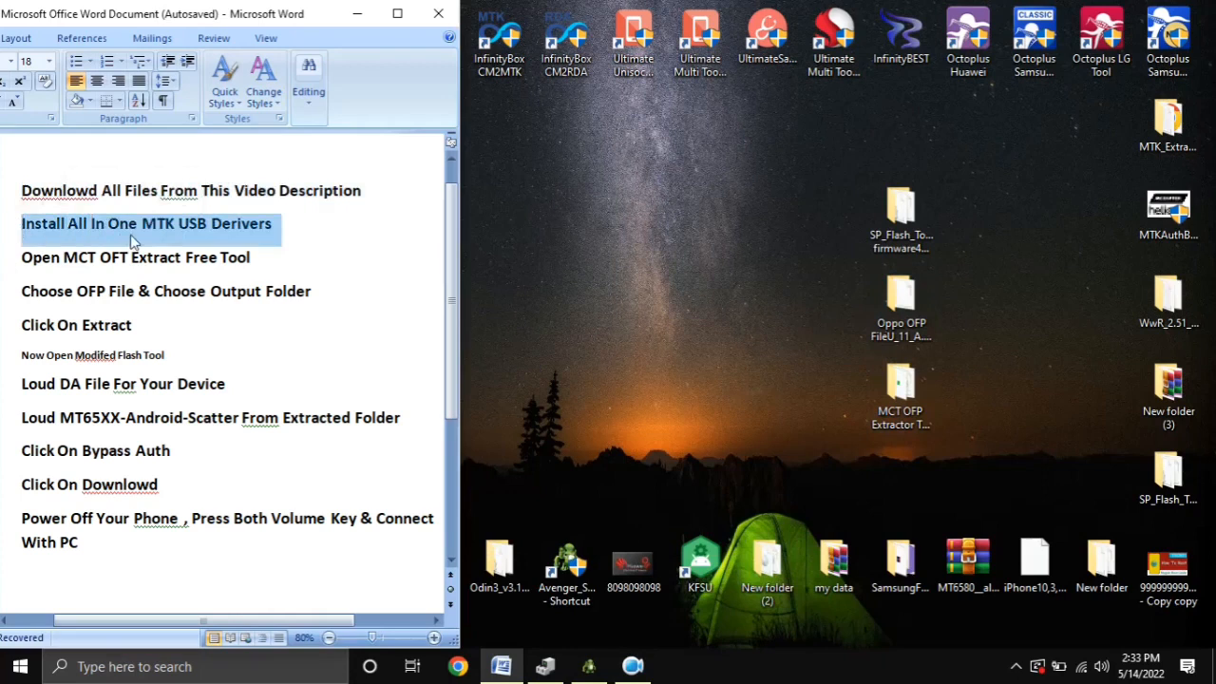
{"action": "left_click", "coordinate": [16, 257]}
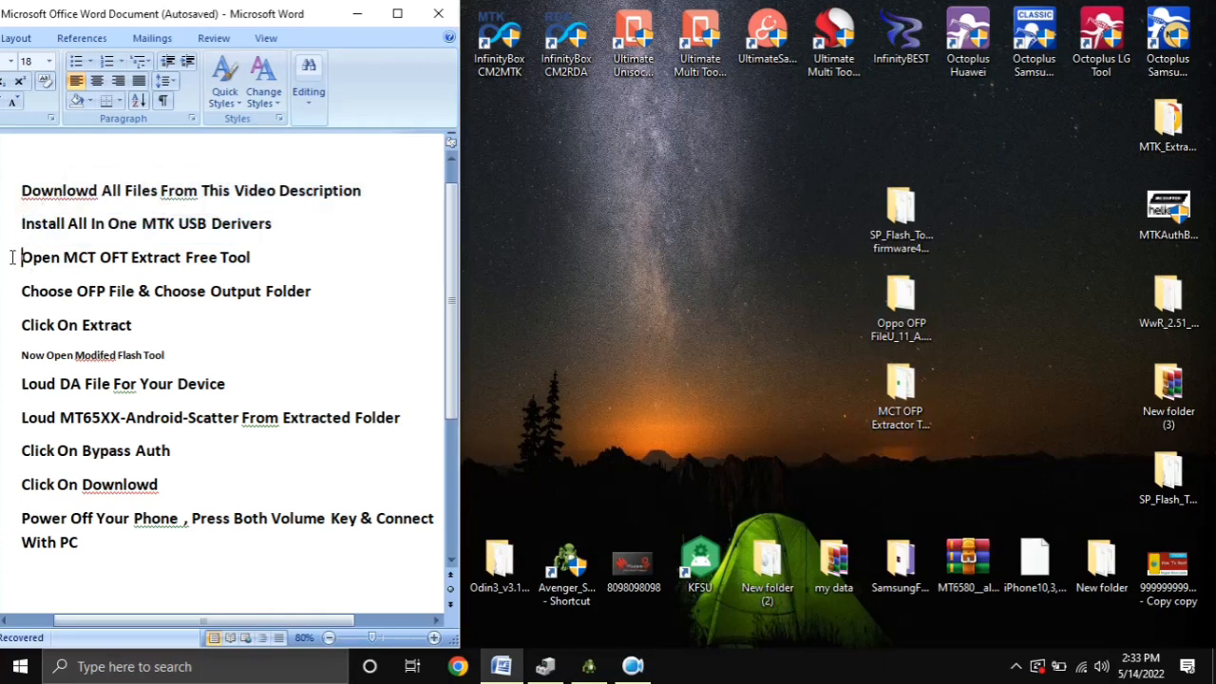
{"action": "left_click", "coordinate": [12, 262]}
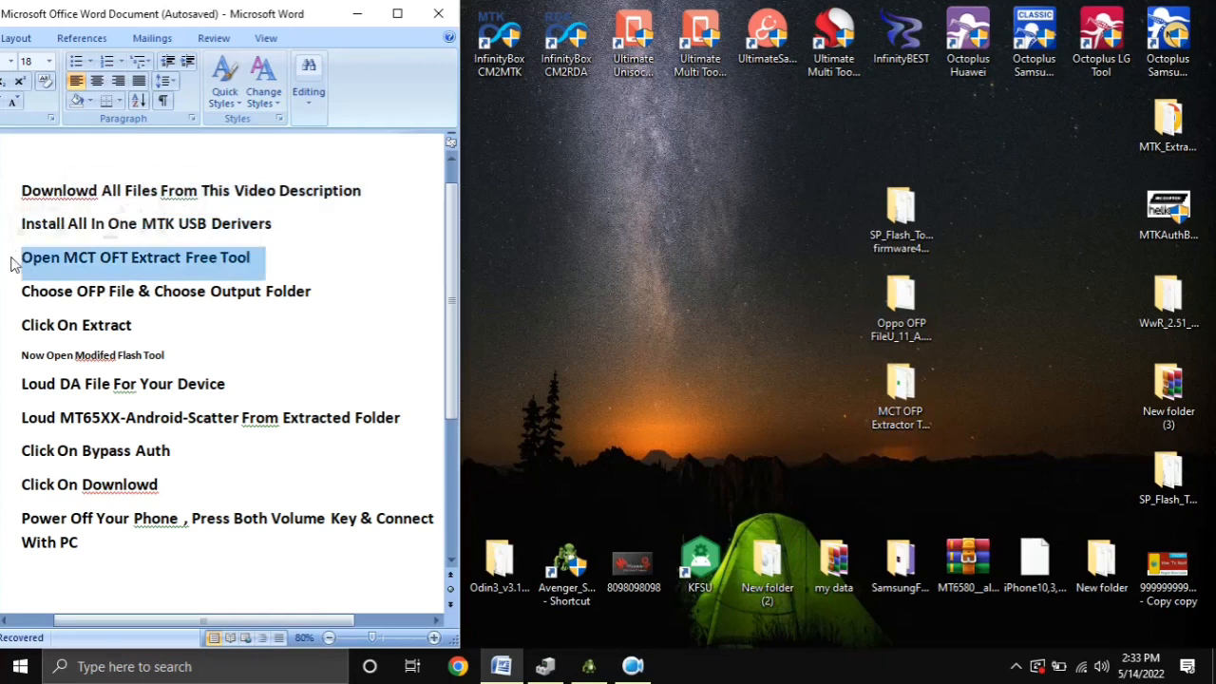
Step: Launch mct_ofp_extractor from the MCT OFP Extractor Tool folder on the desktop
{"action": "left_click", "coordinate": [876, 294]}
{"action": "double_click", "coordinate": [893, 394]}
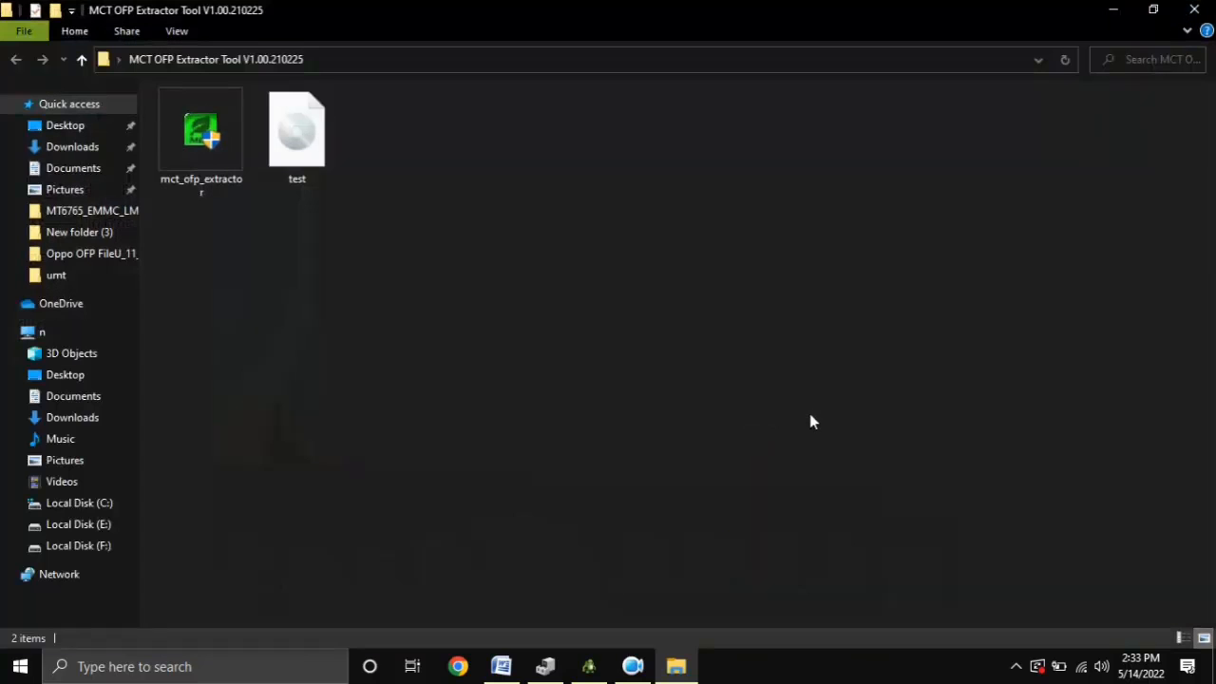
{"action": "double_click", "coordinate": [181, 174]}
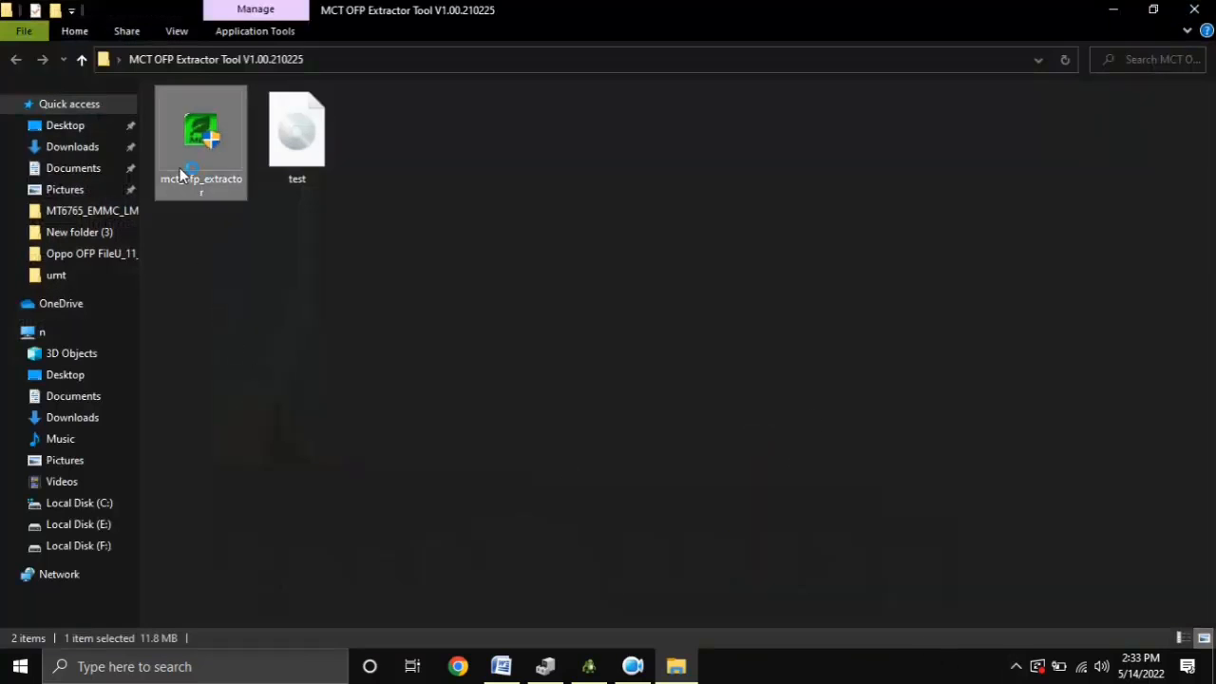
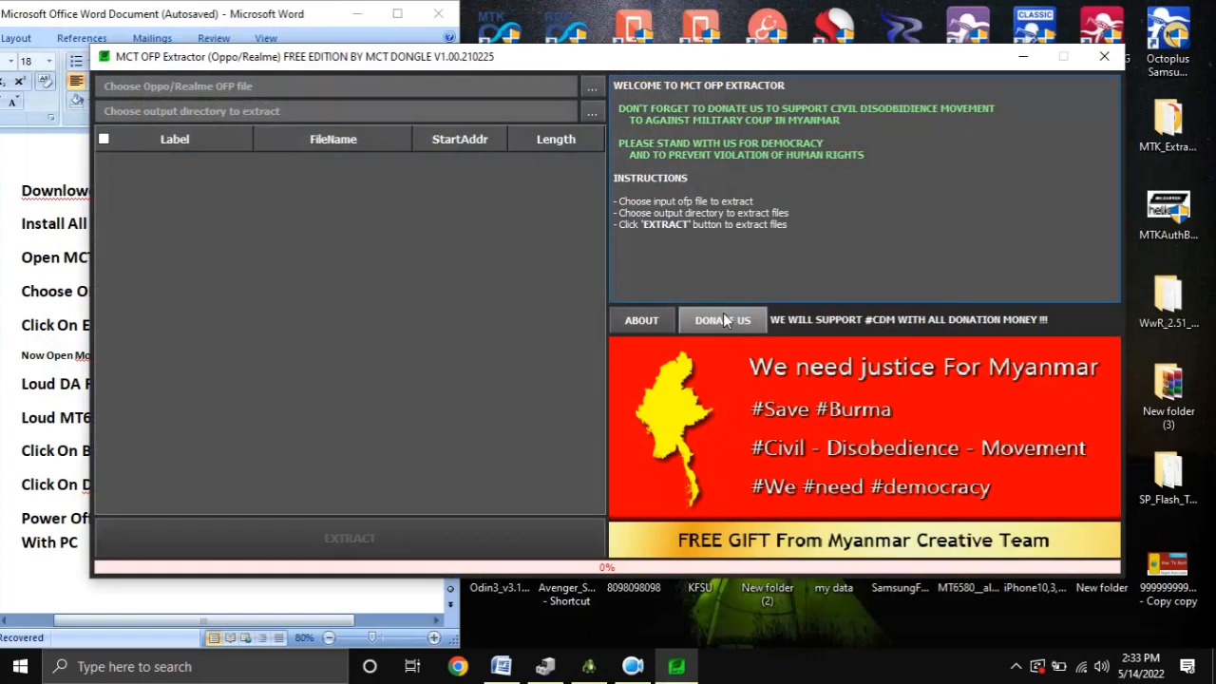
Step: Load Stock_Firmware_11_A.11_201114_15e73e4e.ofp from the desktop's Oppo OFP FileU_11 folder as the OFP file to extract
{"action": "left_click", "coordinate": [590, 90]}
{"action": "left_click", "coordinate": [238, 115]}
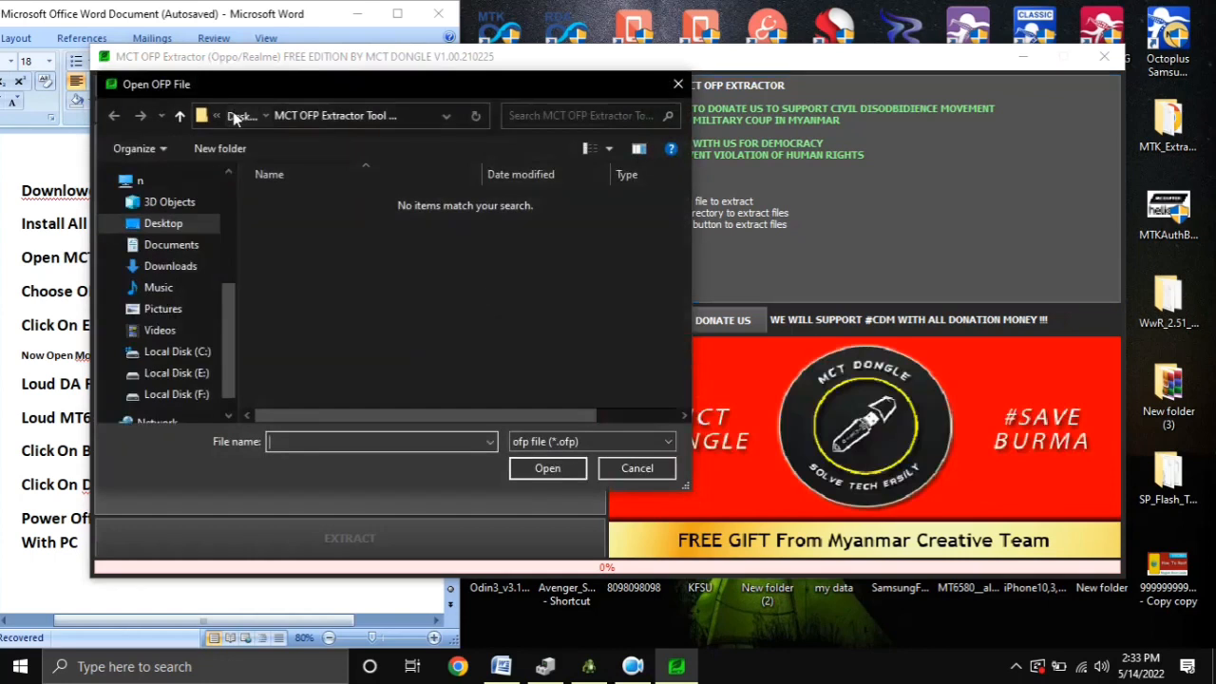
{"action": "scroll", "coordinate": [411, 369], "scroll_direction": "down", "scroll_amount": 1}
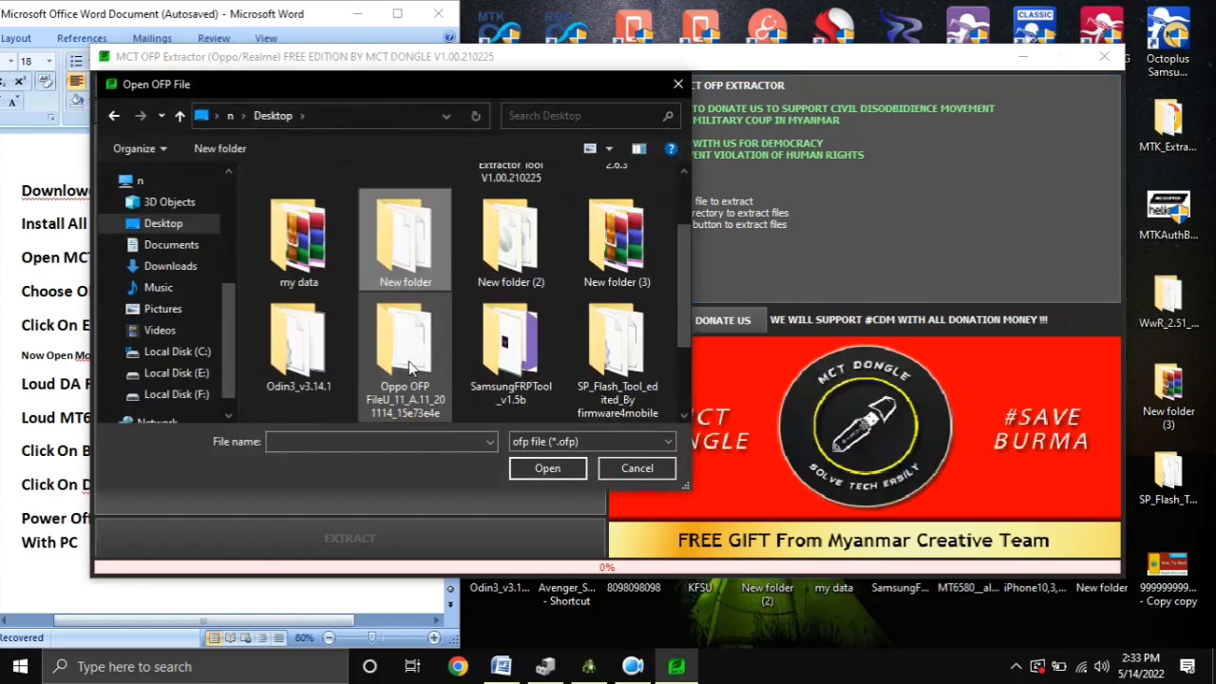
{"action": "double_click", "coordinate": [410, 369]}
{"action": "double_click", "coordinate": [411, 242]}
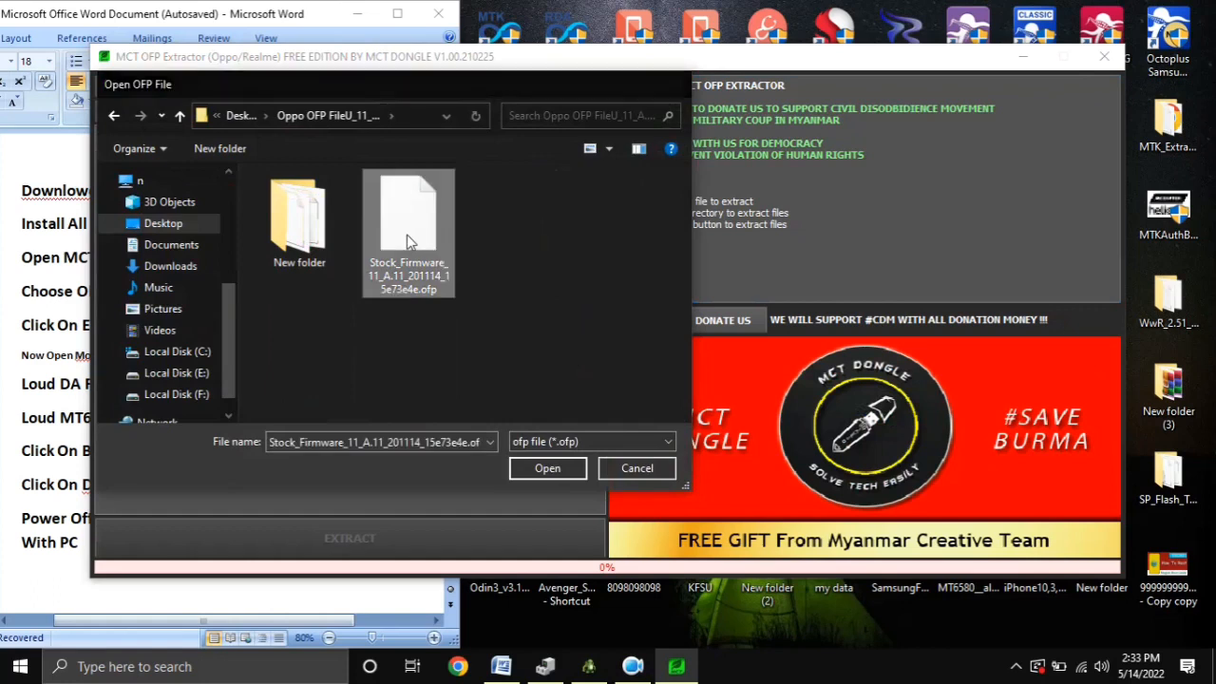
Step: Create a folder named "extract files" inside the desktop's Oppo OFP FileU_11 folder and choose it as the output directory
{"action": "left_click", "coordinate": [593, 113]}
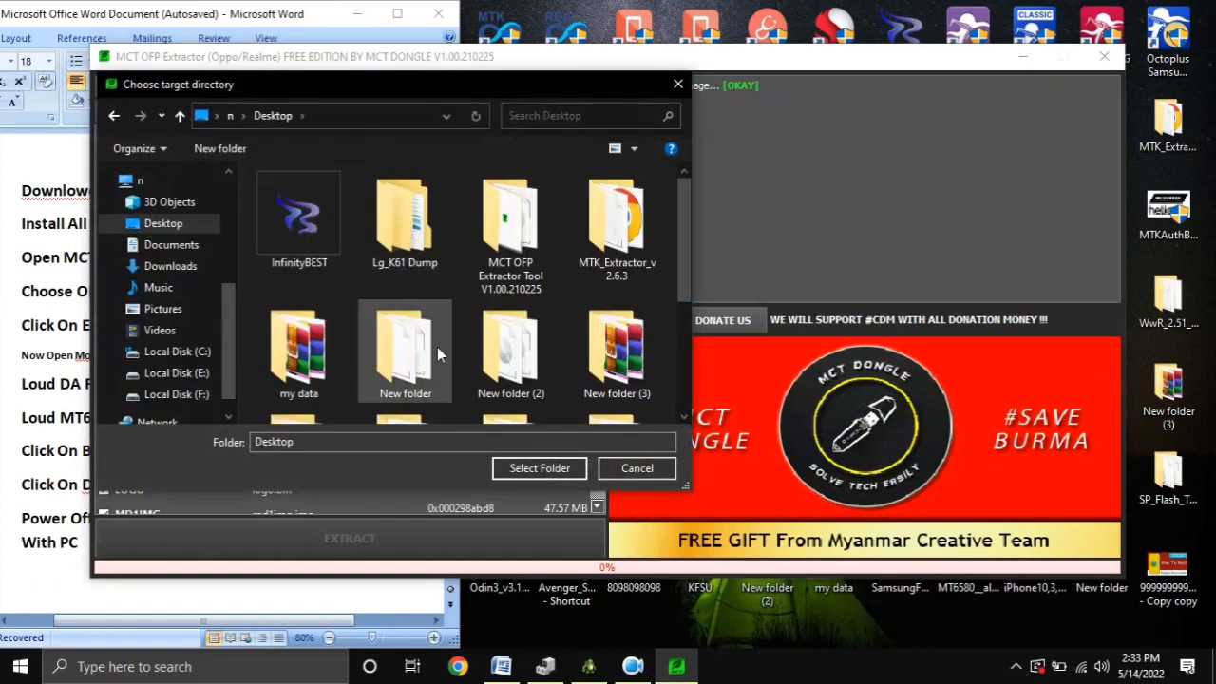
{"action": "scroll", "coordinate": [425, 359], "scroll_direction": "down", "scroll_amount": 2}
{"action": "double_click", "coordinate": [409, 232]}
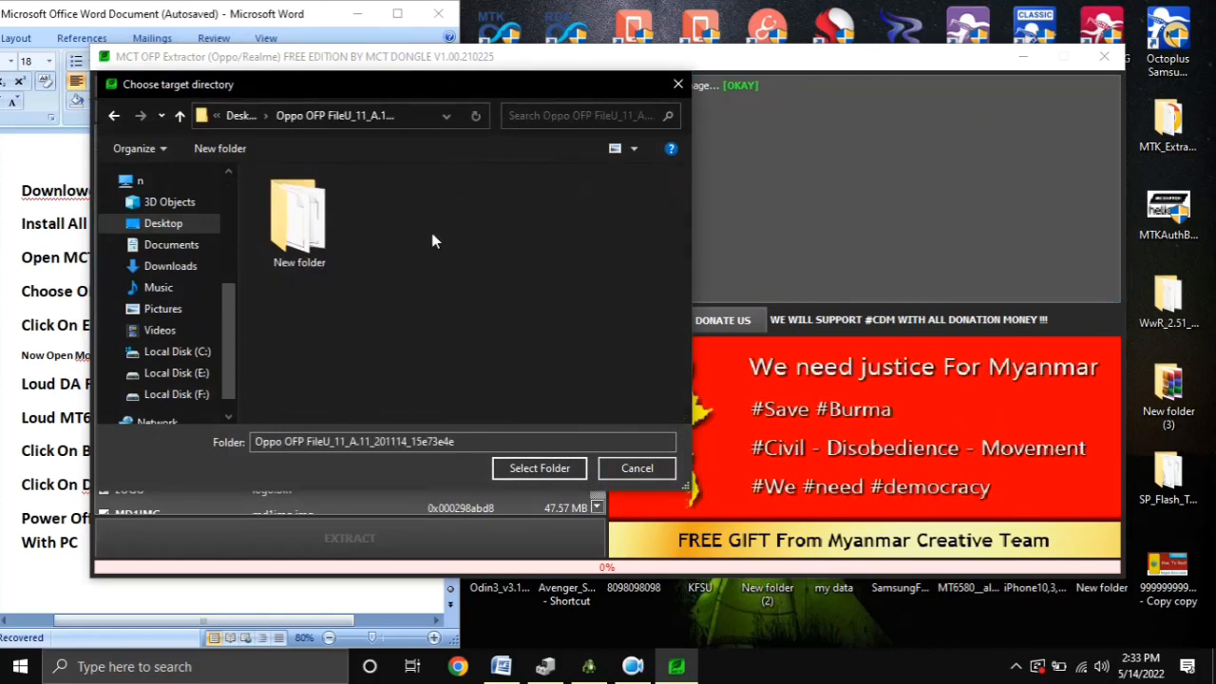
{"action": "right_click", "coordinate": [398, 332]}
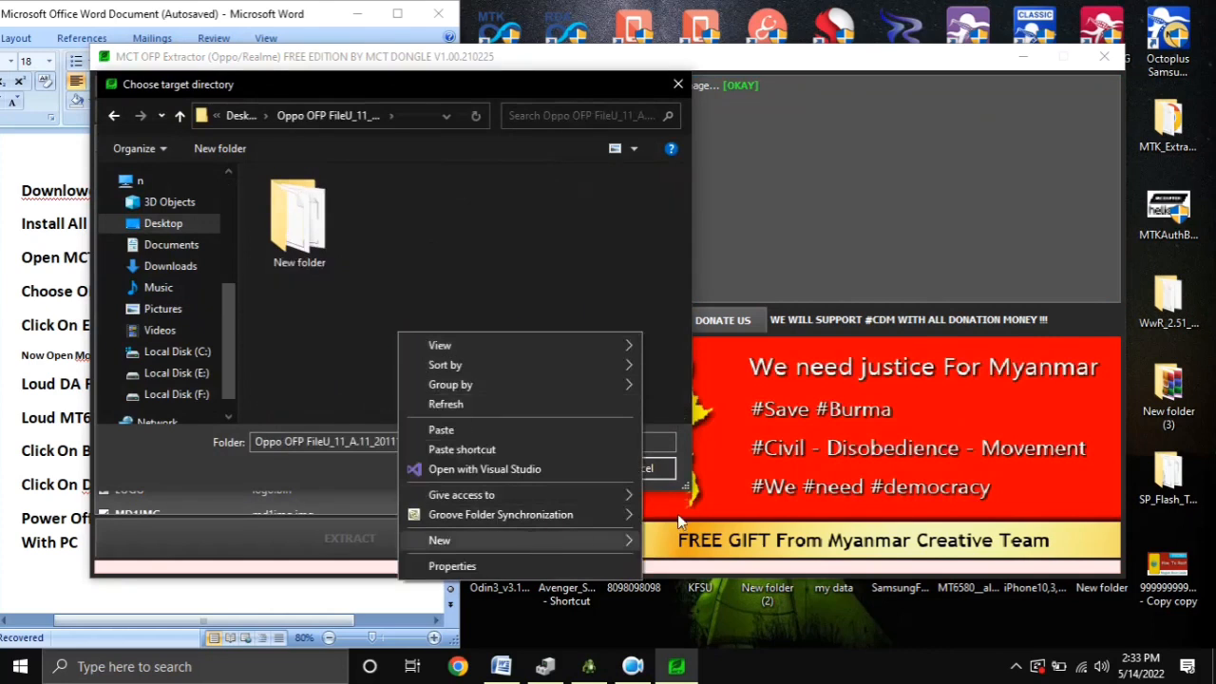
{"action": "left_click", "coordinate": [681, 321]}
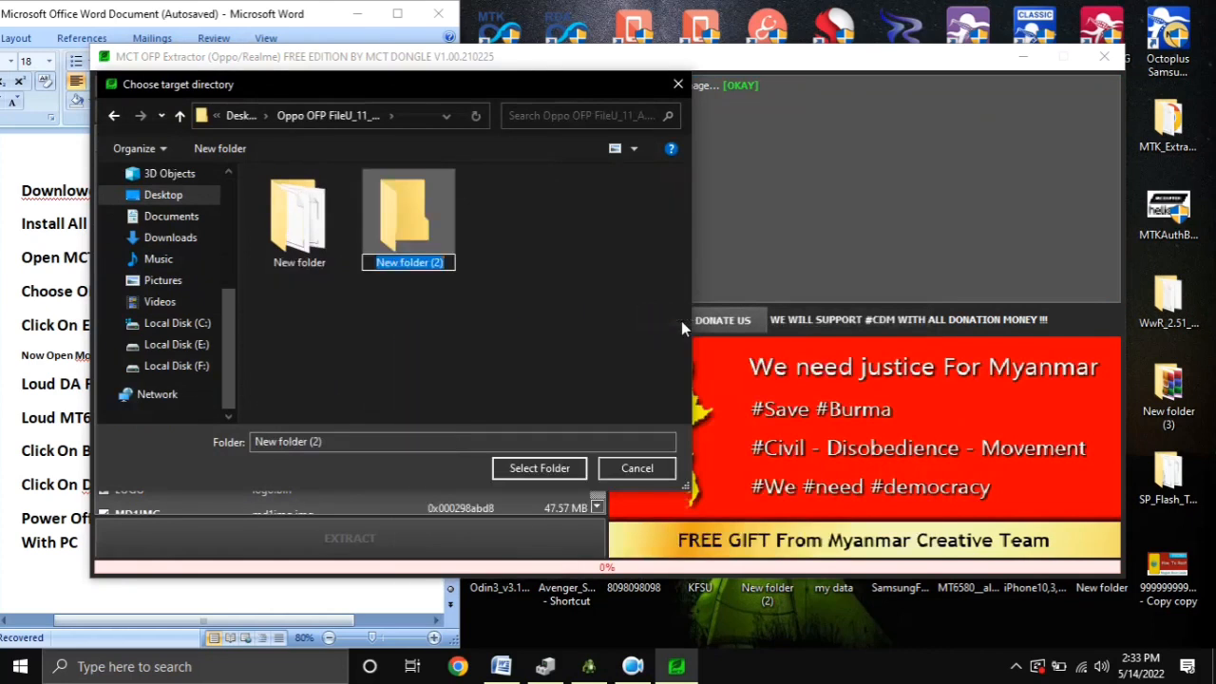
{"action": "type", "text": "extract files"}
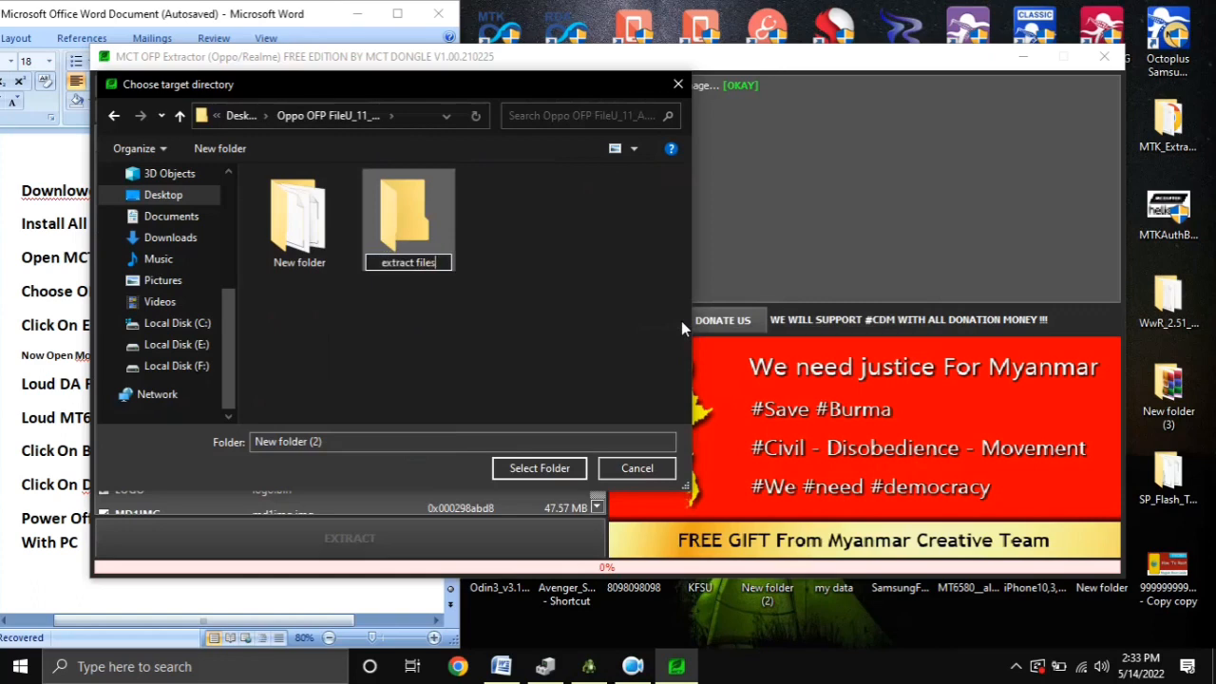
{"action": "key", "text": "Return"}
{"action": "left_click", "coordinate": [555, 471]}
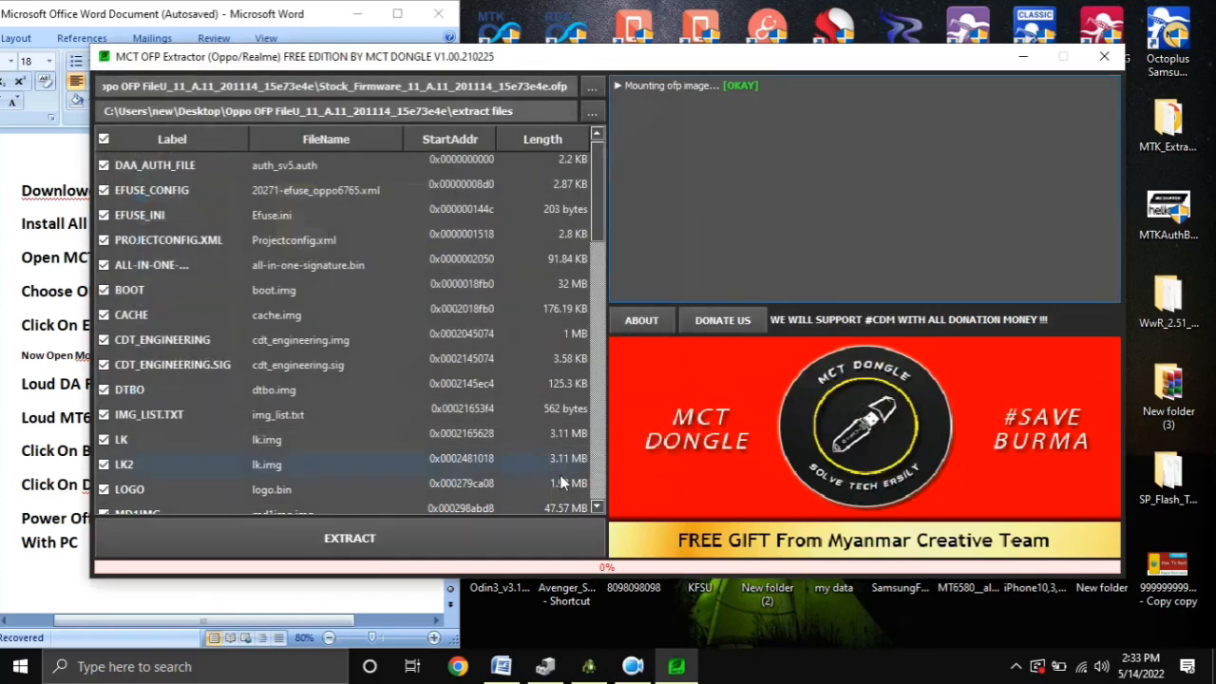
Step: Check the list of firmware partitions and extract the selected ones to the output directory
{"action": "scroll", "coordinate": [566, 414], "scroll_direction": "down", "scroll_amount": 5}
{"action": "scroll", "coordinate": [567, 414], "scroll_direction": "down", "scroll_amount": 5}
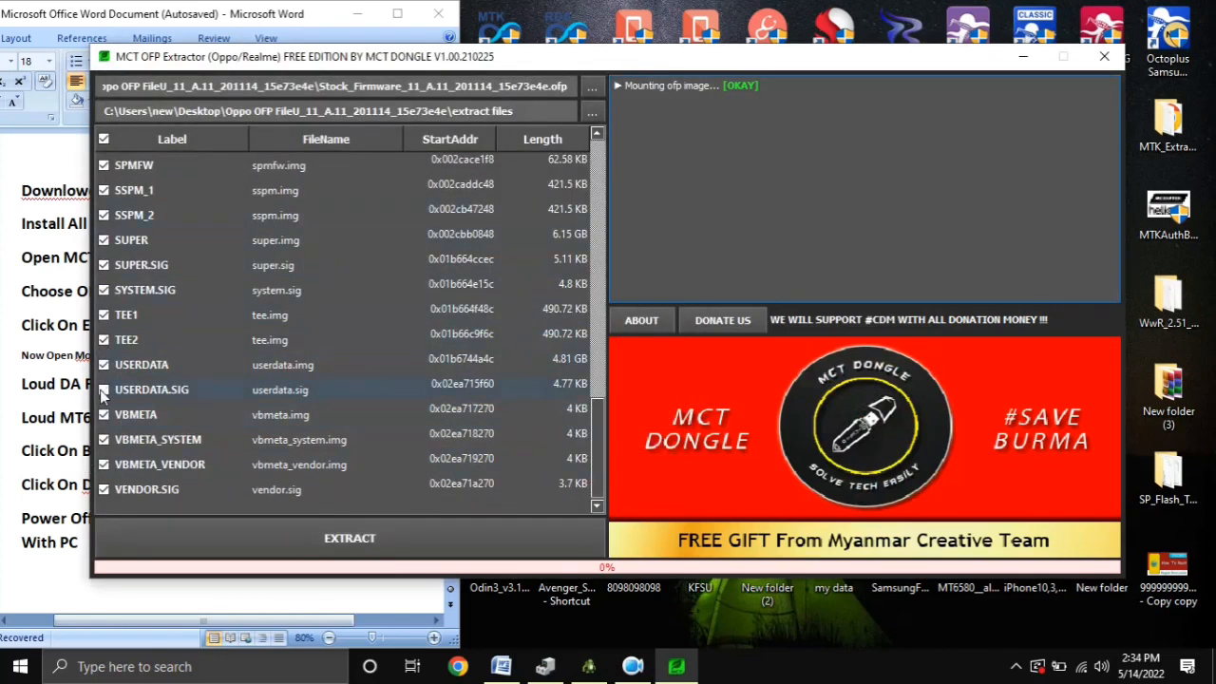
{"action": "scroll", "coordinate": [433, 427], "scroll_direction": "up", "scroll_amount": 10}
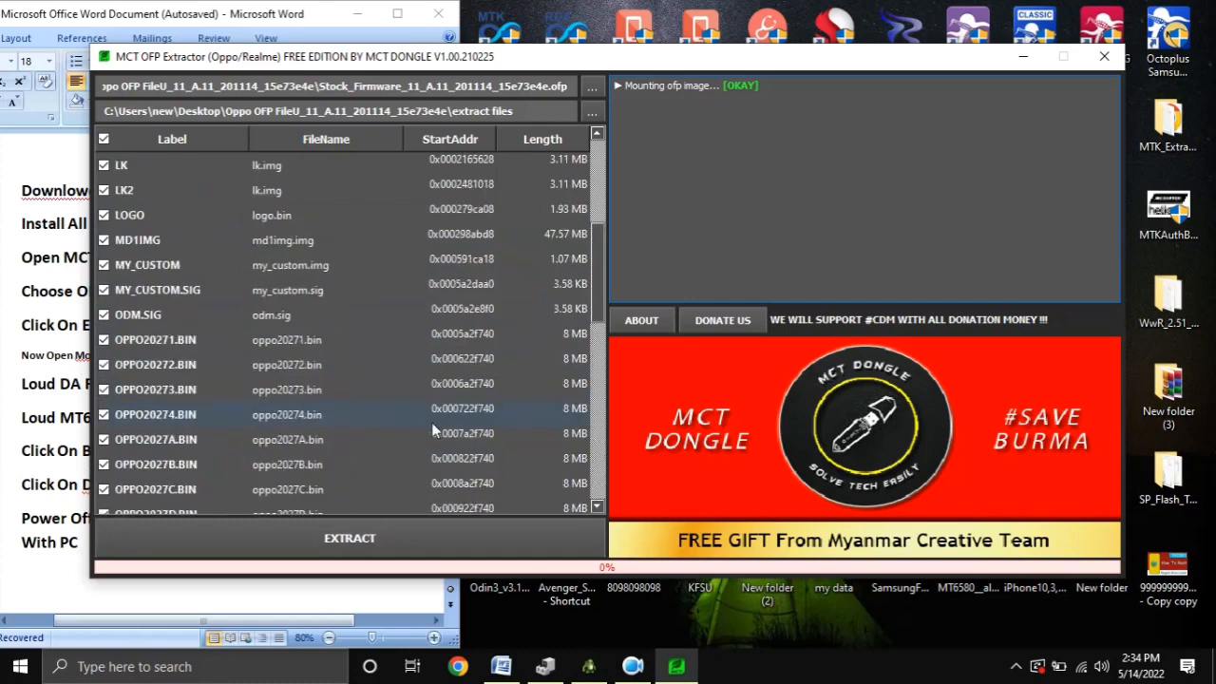
{"action": "left_click", "coordinate": [374, 537]}
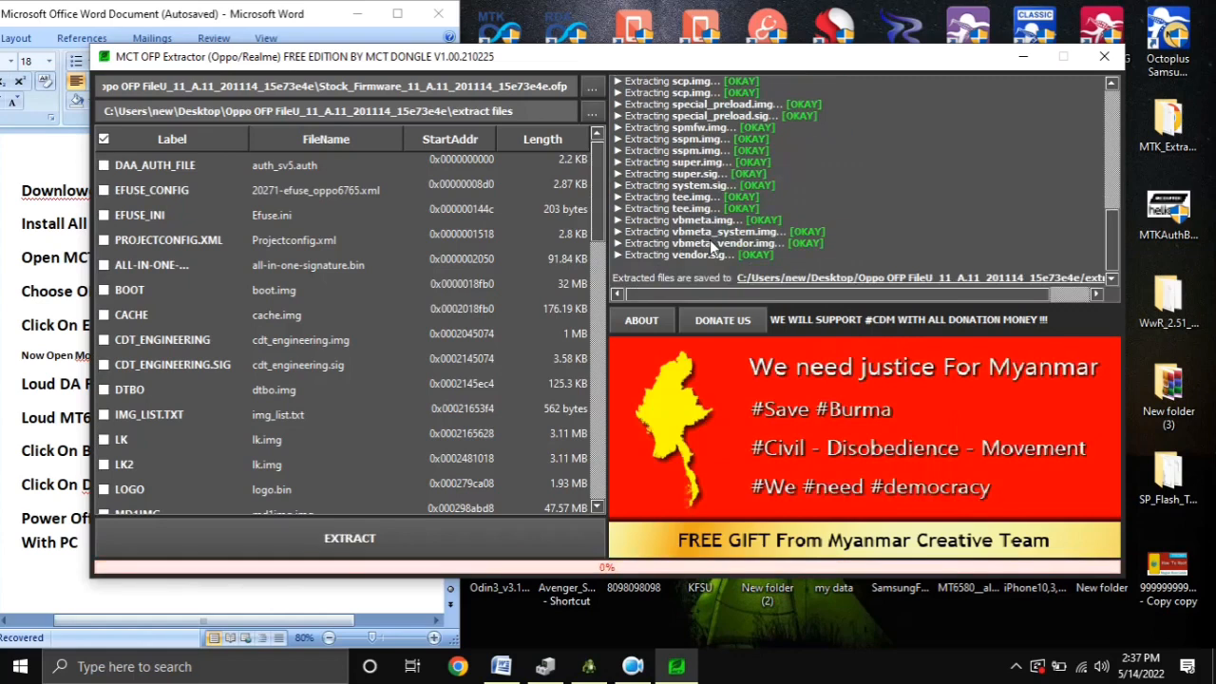
Step: Close the OFP extractor and open the Oppo OFP FileU_11_A.11_201114_15e73e4e folder on the desktop
{"action": "scroll", "coordinate": [355, 314], "scroll_direction": "down", "scroll_amount": 10}
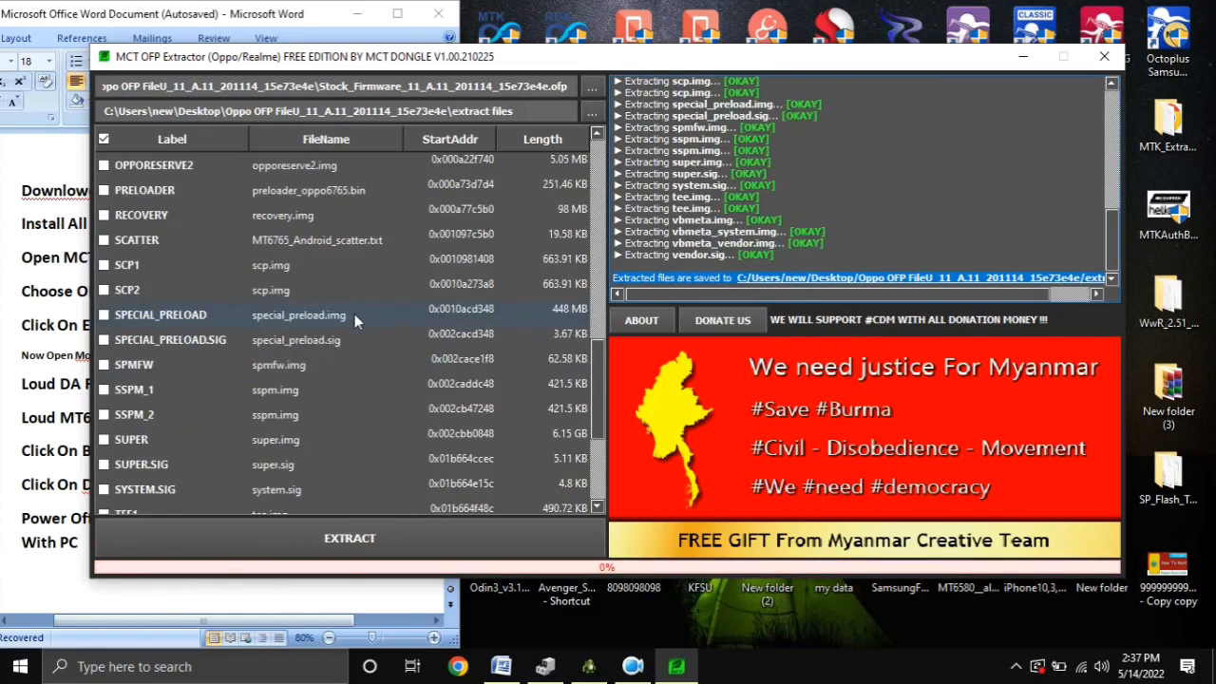
{"action": "left_click", "coordinate": [1105, 56]}
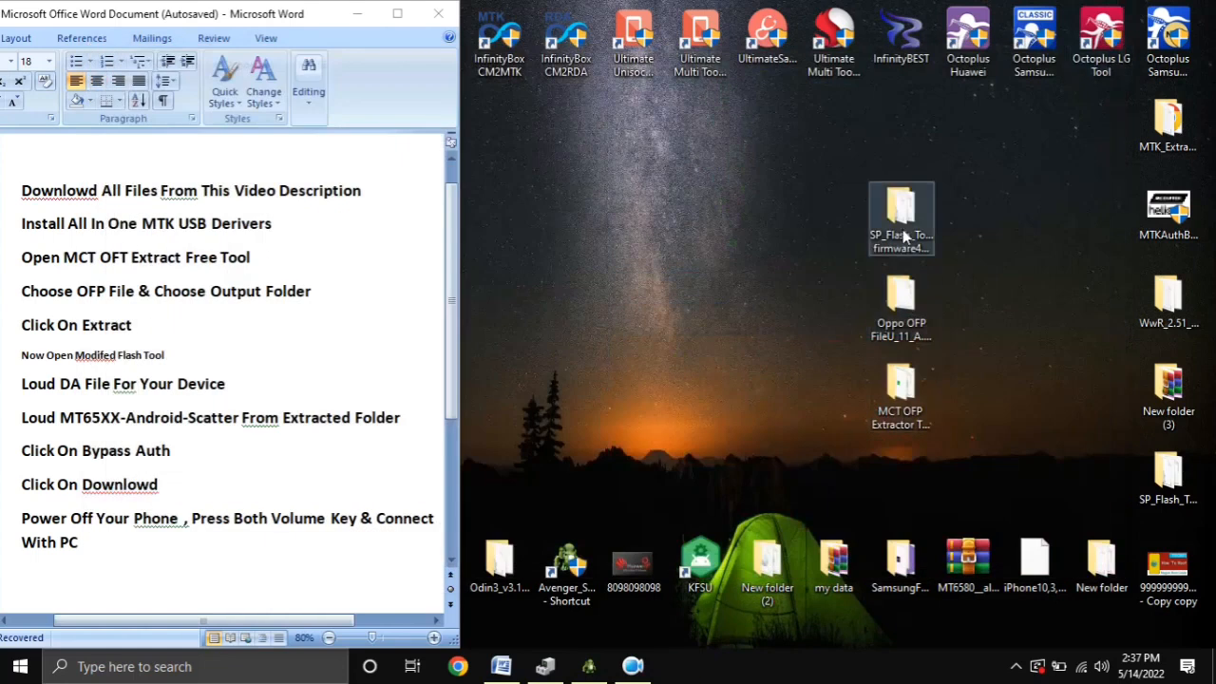
{"action": "double_click", "coordinate": [901, 304]}
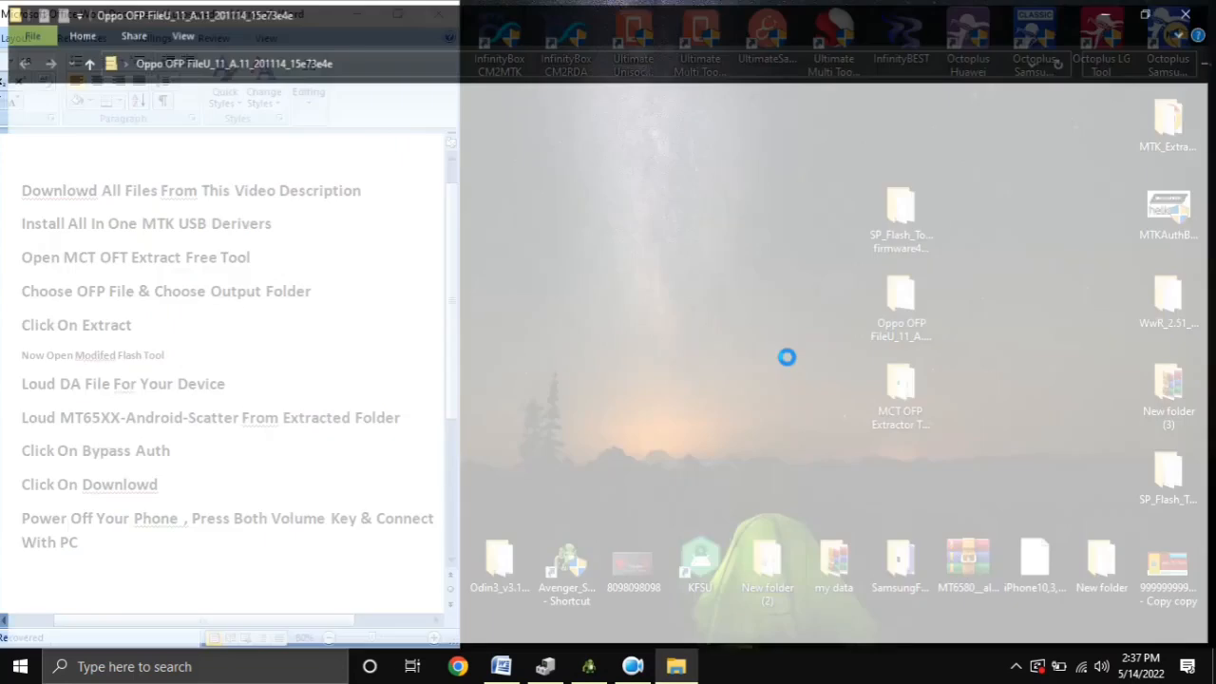
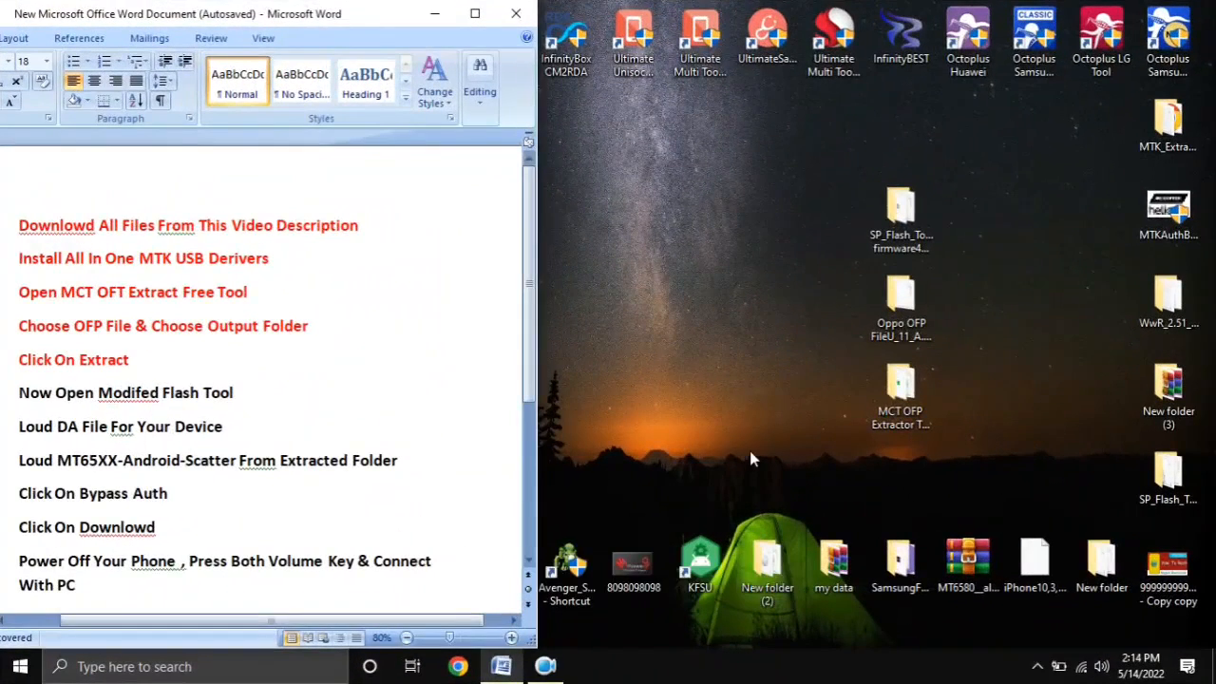
{"action": "scroll", "coordinate": [313, 421], "scroll_direction": "down", "scroll_amount": 1}
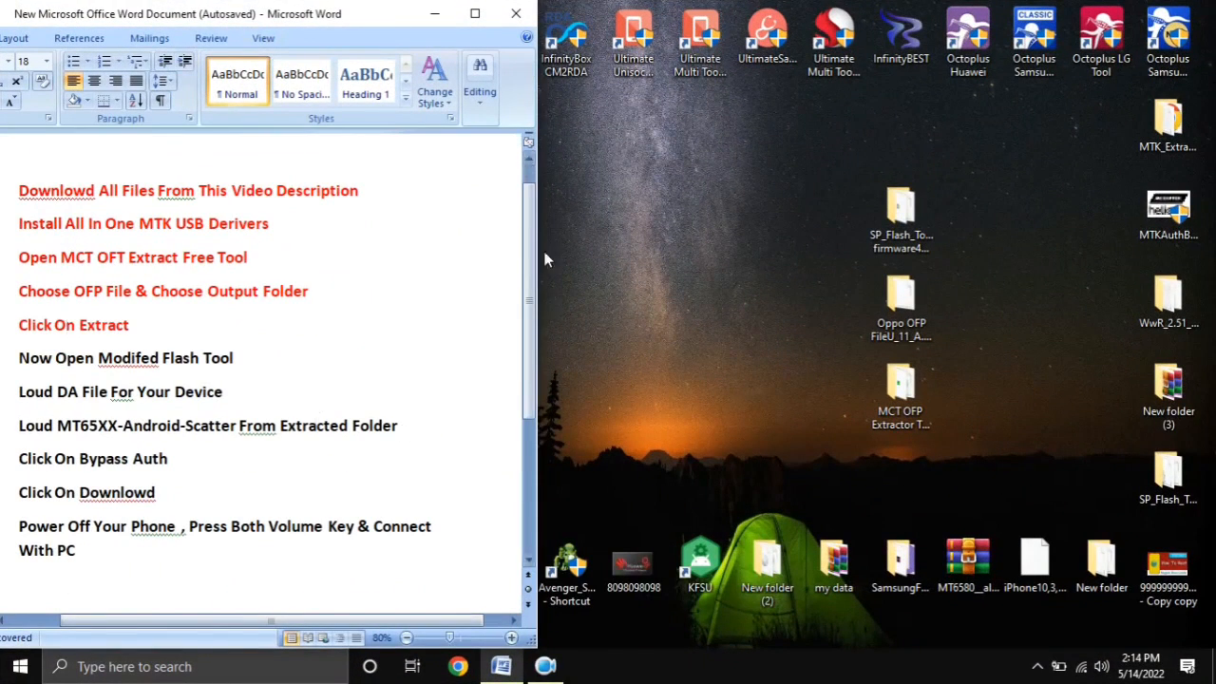
{"action": "scroll", "coordinate": [527, 260], "scroll_direction": "down", "scroll_amount": 1}
{"action": "left_click_drag", "start_coordinate": [154, 282], "coordinate": [12, 232]}
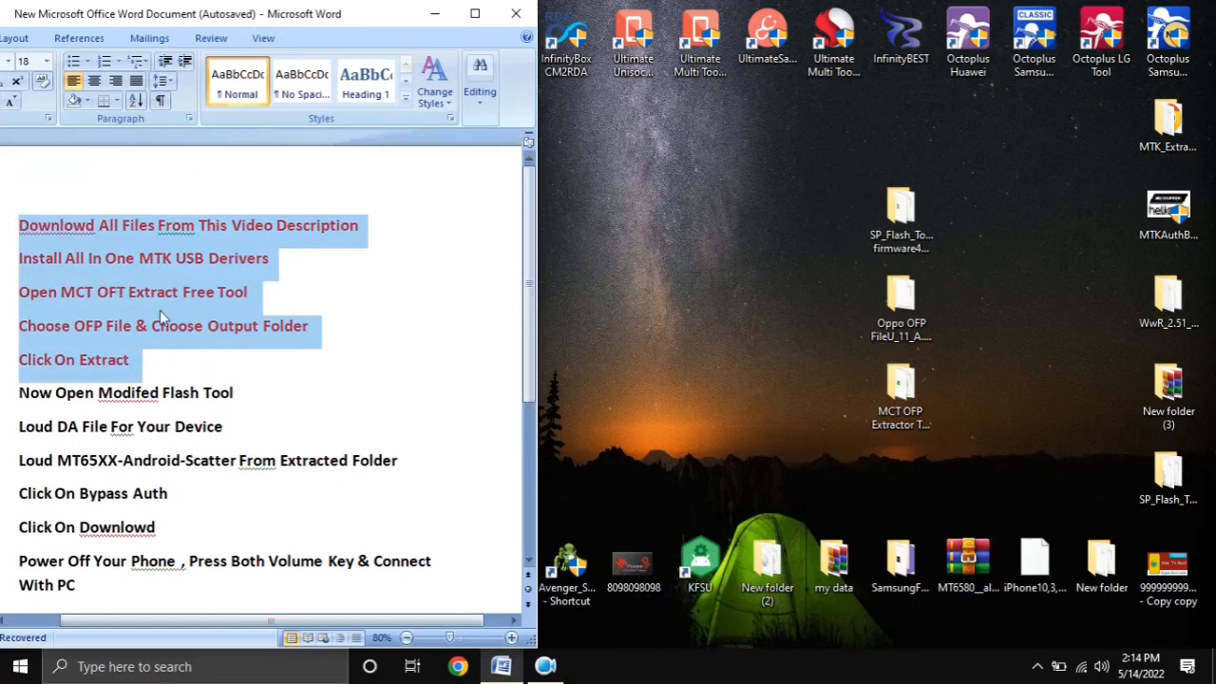
{"action": "scroll", "coordinate": [525, 344], "scroll_direction": "down", "scroll_amount": 2}
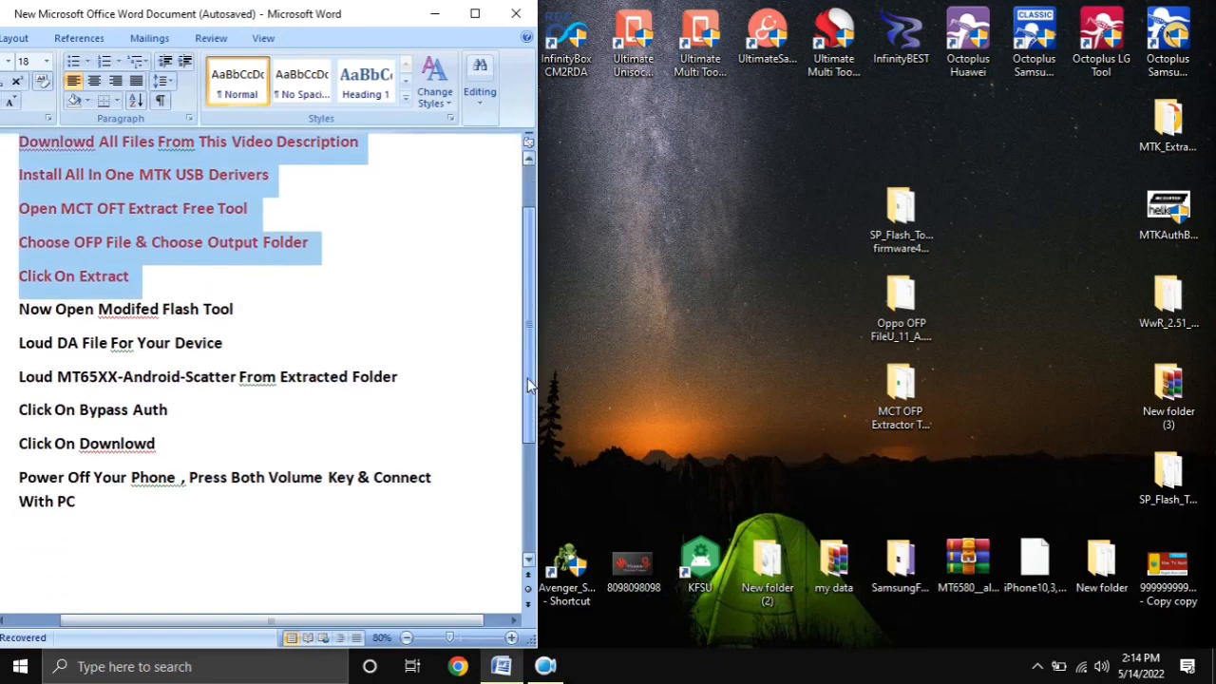
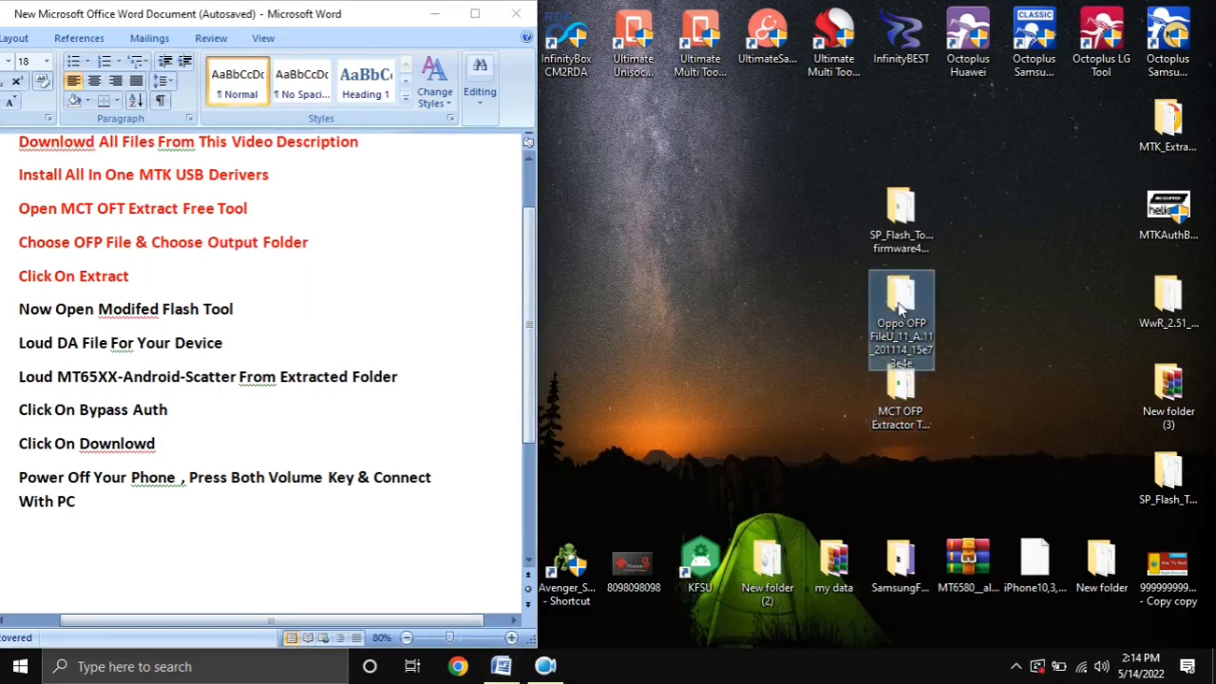
Step: Open the Extract Rom folder inside the desktop's Oppo OFP FileU_11 folder and examine the extracted files, including the super image
{"action": "double_click", "coordinate": [899, 305]}
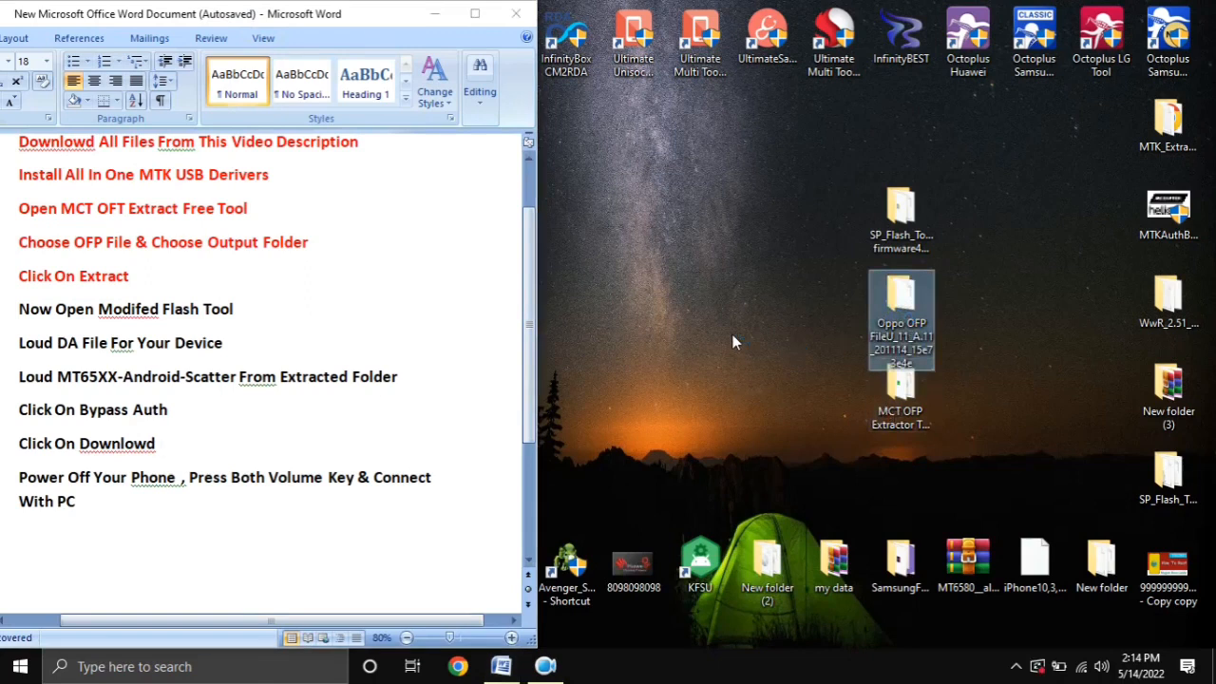
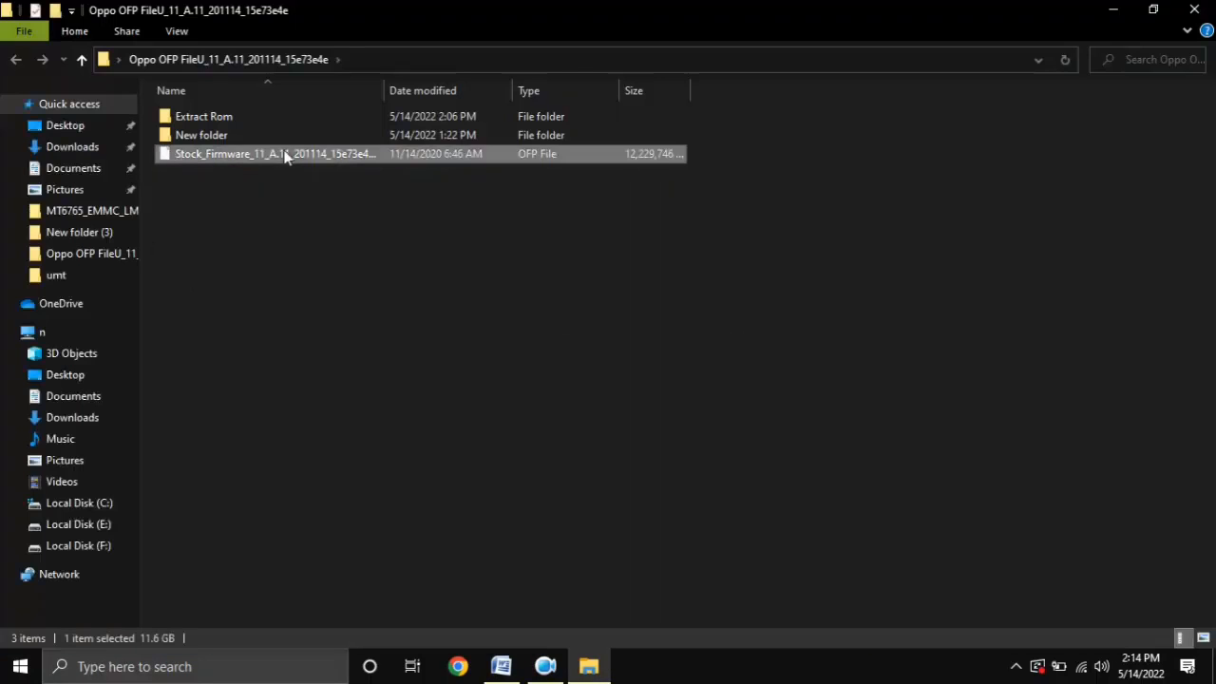
{"action": "double_click", "coordinate": [202, 119]}
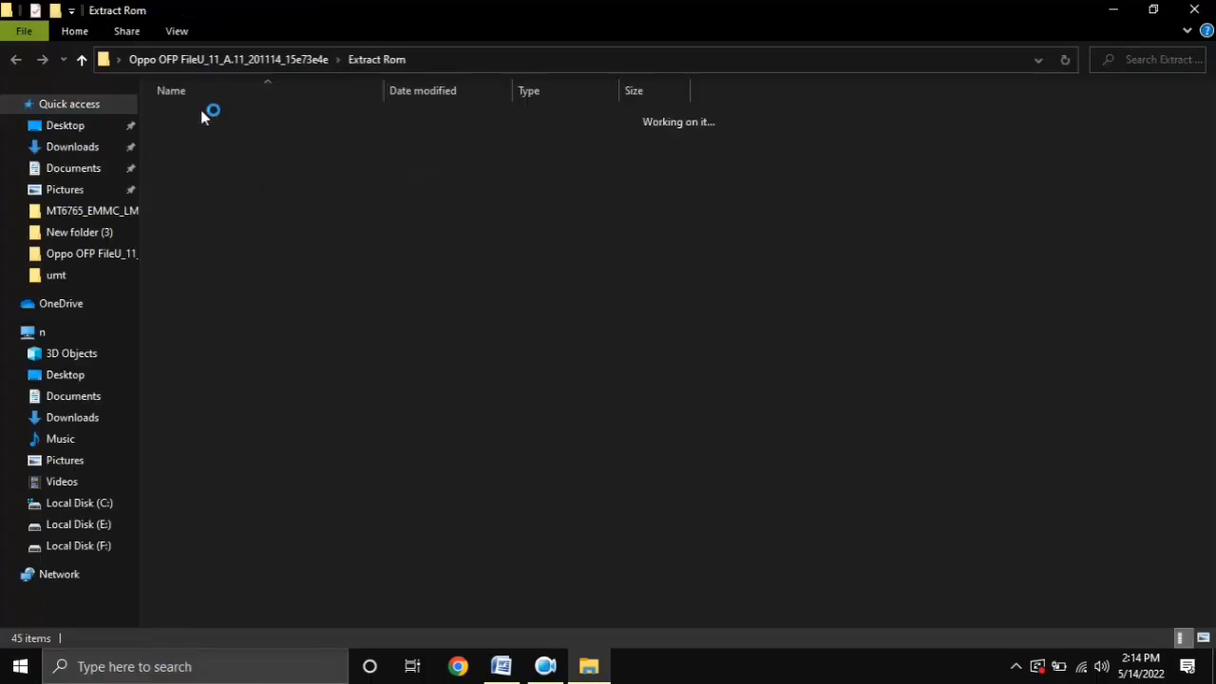
{"action": "left_click_drag", "start_coordinate": [754, 107], "coordinate": [346, 658]}
{"action": "scroll", "coordinate": [434, 533], "scroll_direction": "up", "scroll_amount": 6}
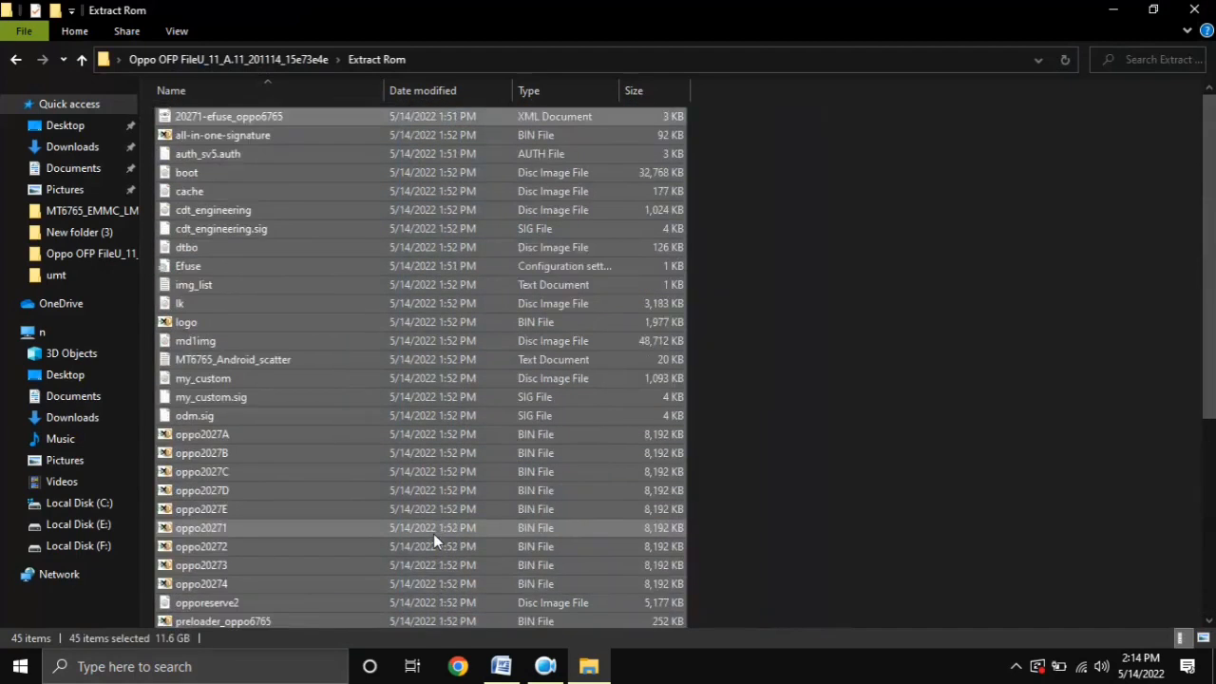
{"action": "scroll", "coordinate": [435, 535], "scroll_direction": "down", "scroll_amount": 5}
{"action": "scroll", "coordinate": [448, 536], "scroll_direction": "down", "scroll_amount": 1}
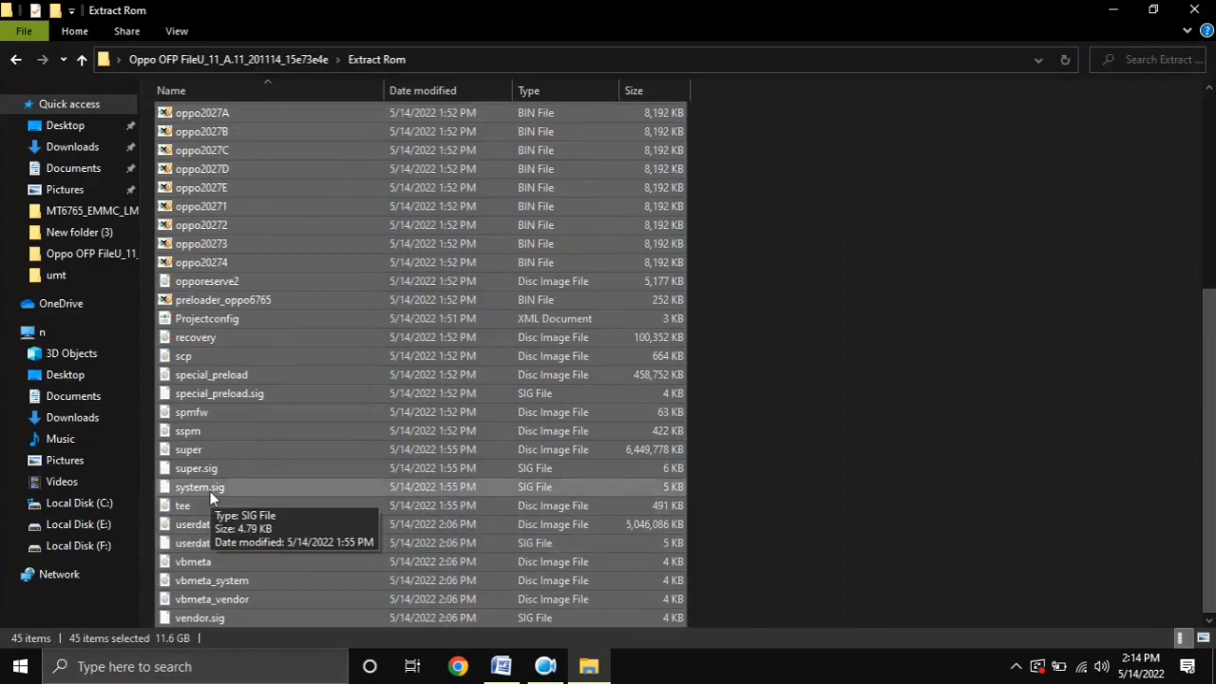
{"action": "left_click", "coordinate": [217, 453]}
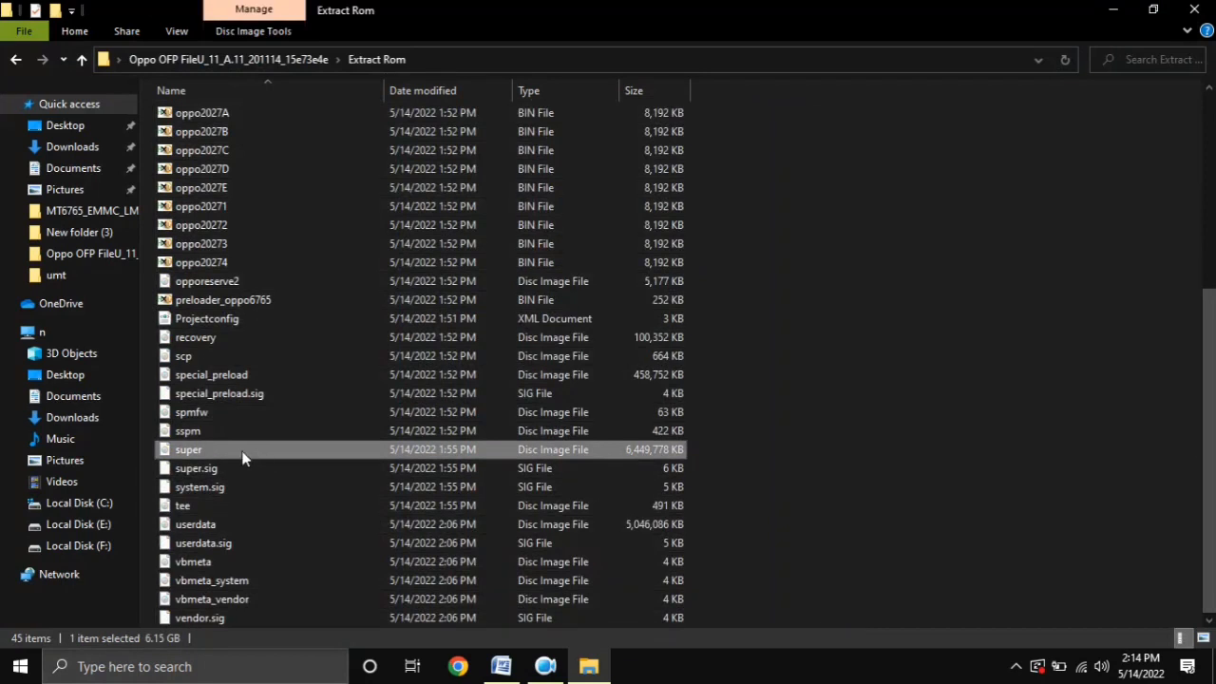
Step: Return to the parent Oppo OFP folder and delete the Stock_Firmware_11_A.11_201114_15e73e4e OFP file
{"action": "left_click", "coordinate": [16, 60]}
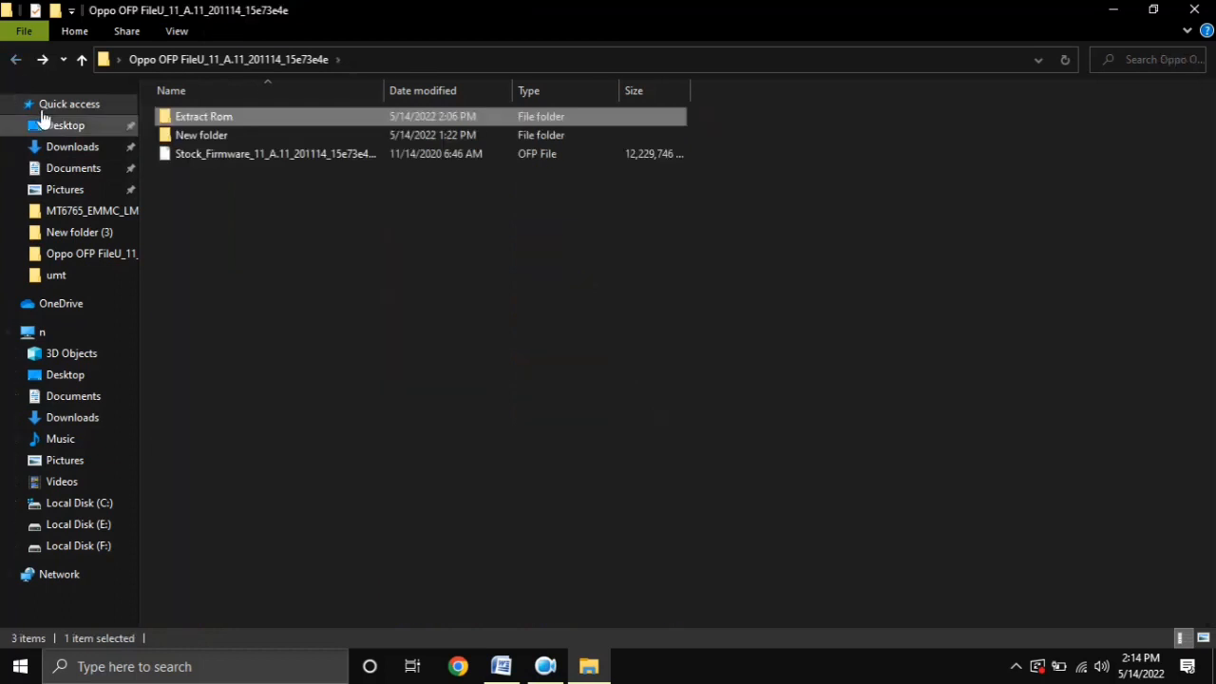
{"action": "left_click", "coordinate": [220, 159]}
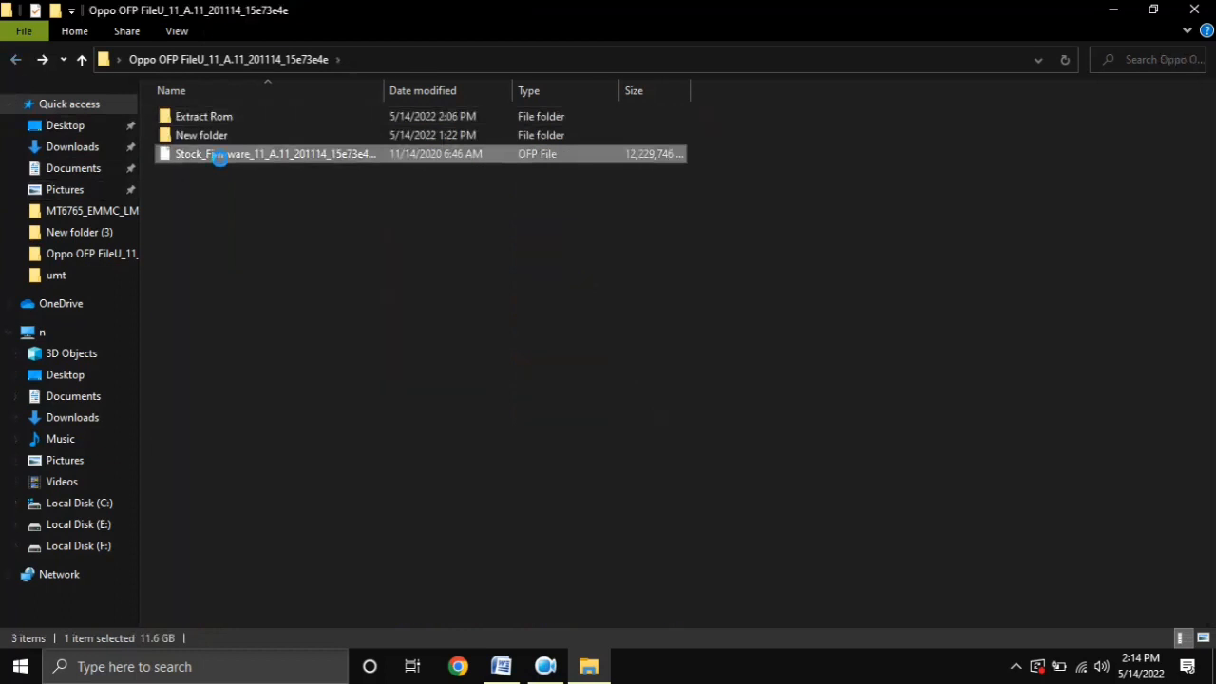
{"action": "right_click", "coordinate": [220, 158]}
{"action": "left_click", "coordinate": [296, 510]}
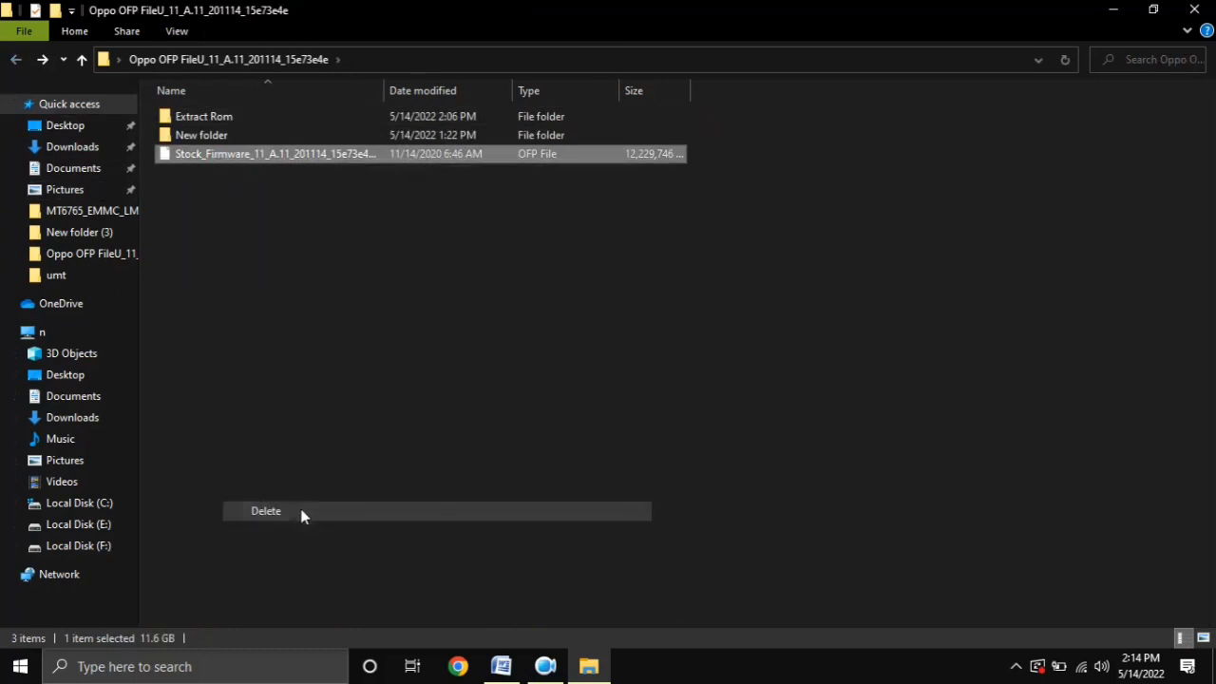
Step: Close the Oppo firmware folder and launch flash_tool from the desktop's SP_Flash_Tool_edited_By firmware4mobile folder
{"action": "left_click", "coordinate": [1194, 10]}
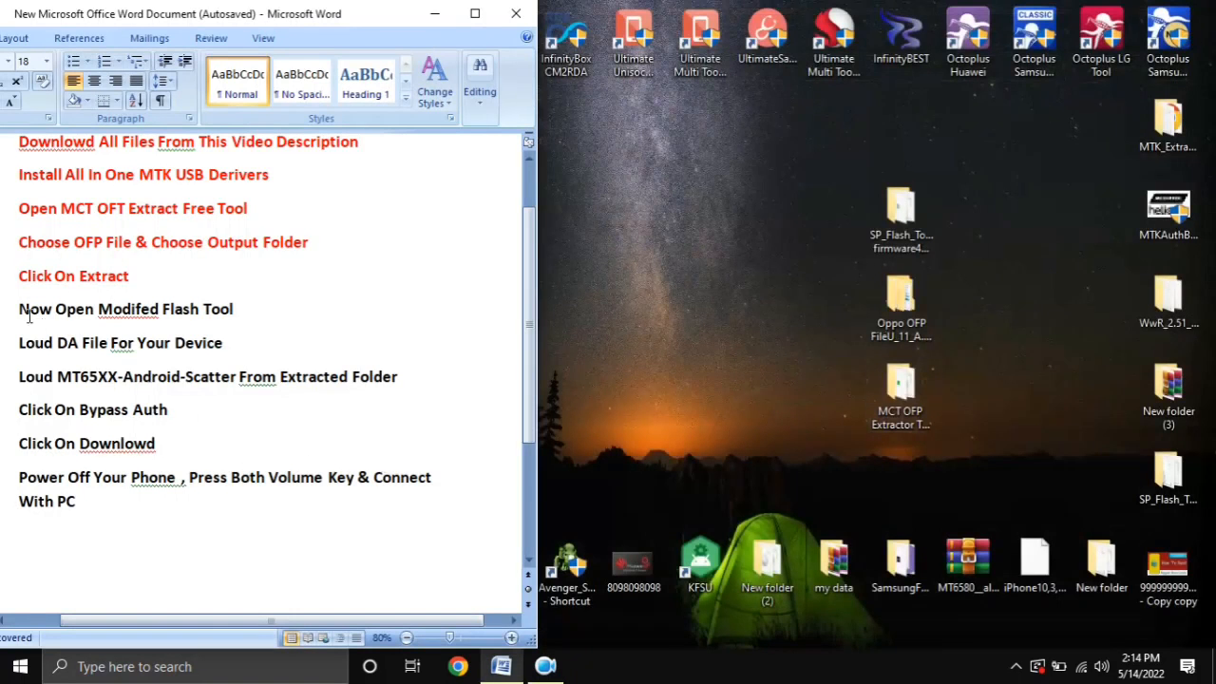
{"action": "left_click_drag", "start_coordinate": [21, 306], "coordinate": [245, 310]}
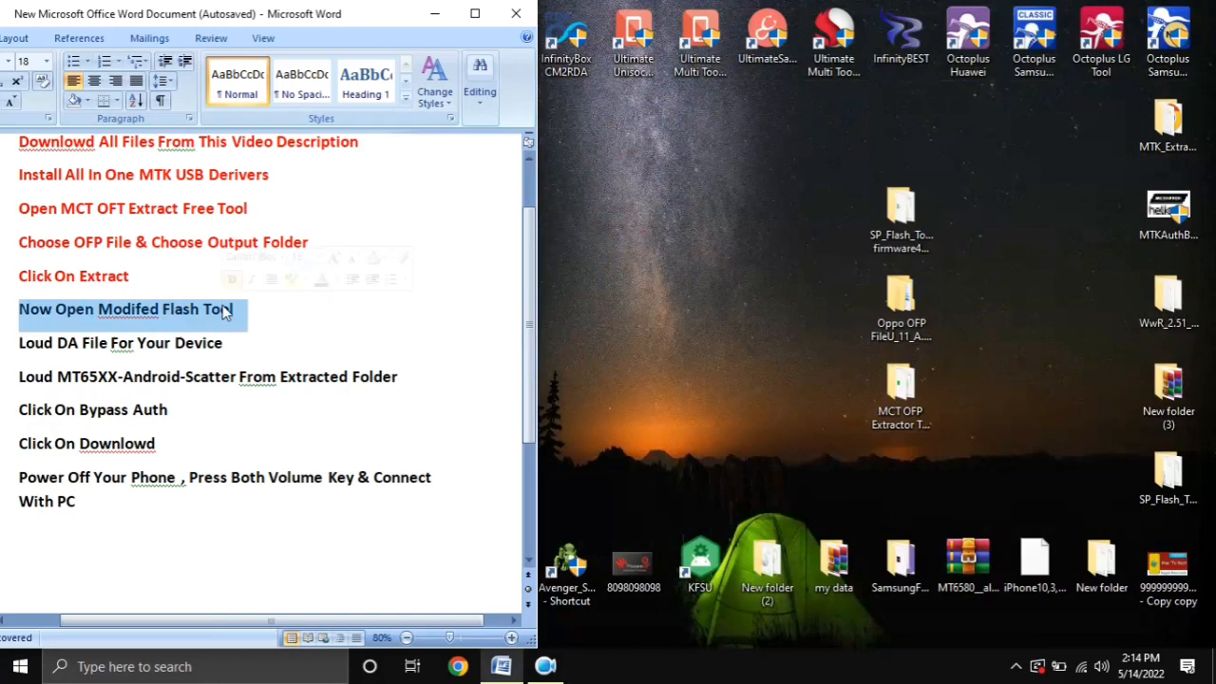
{"action": "left_click", "coordinate": [729, 379]}
{"action": "left_click", "coordinate": [915, 413]}
{"action": "left_click", "coordinate": [905, 315]}
{"action": "double_click", "coordinate": [883, 222]}
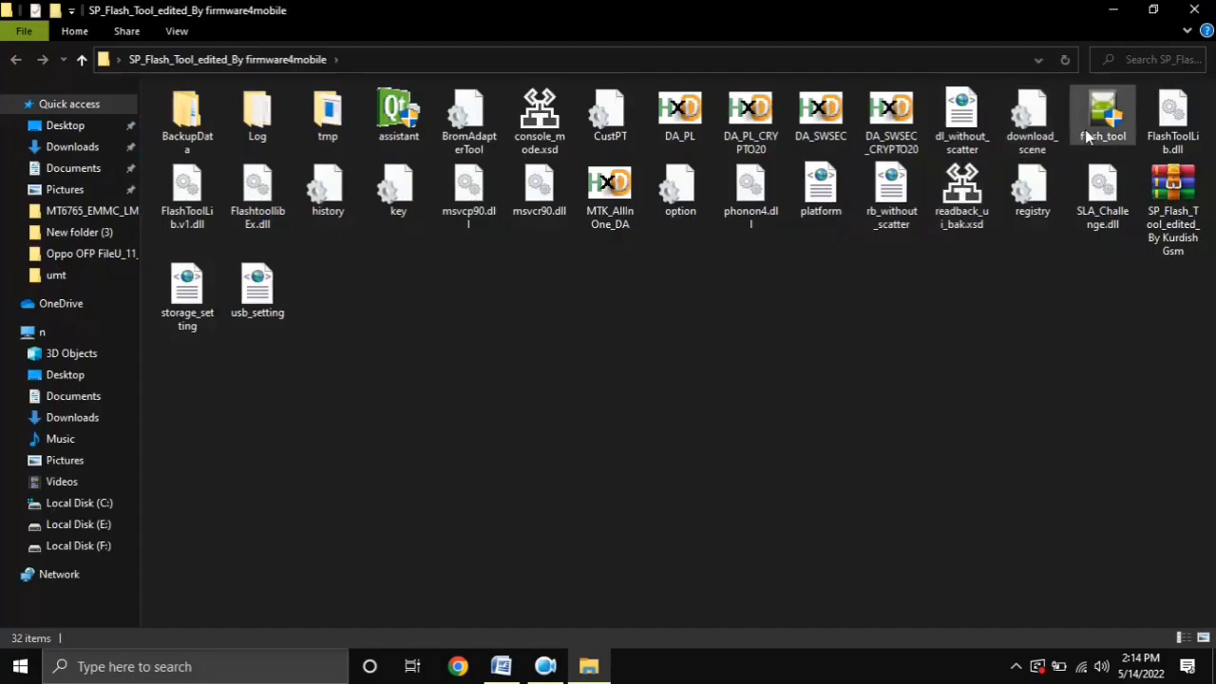
{"action": "left_click", "coordinate": [1099, 137]}
{"action": "double_click", "coordinate": [1100, 137]}
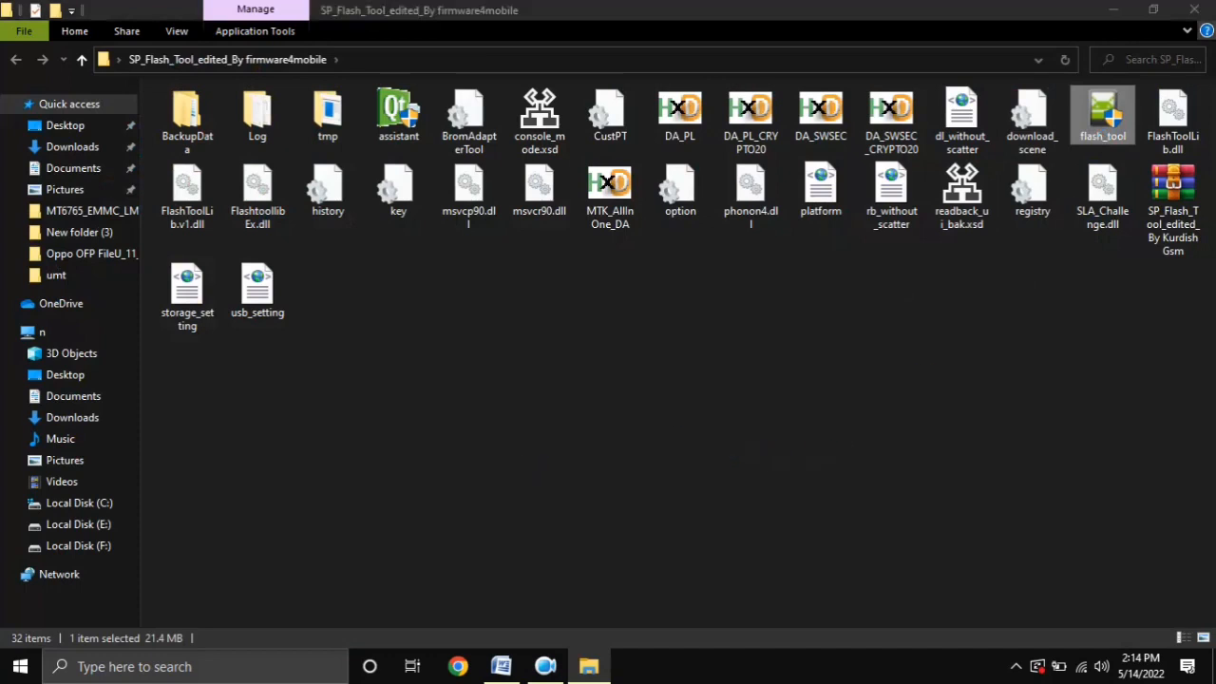
{"action": "left_click", "coordinate": [1195, 10]}
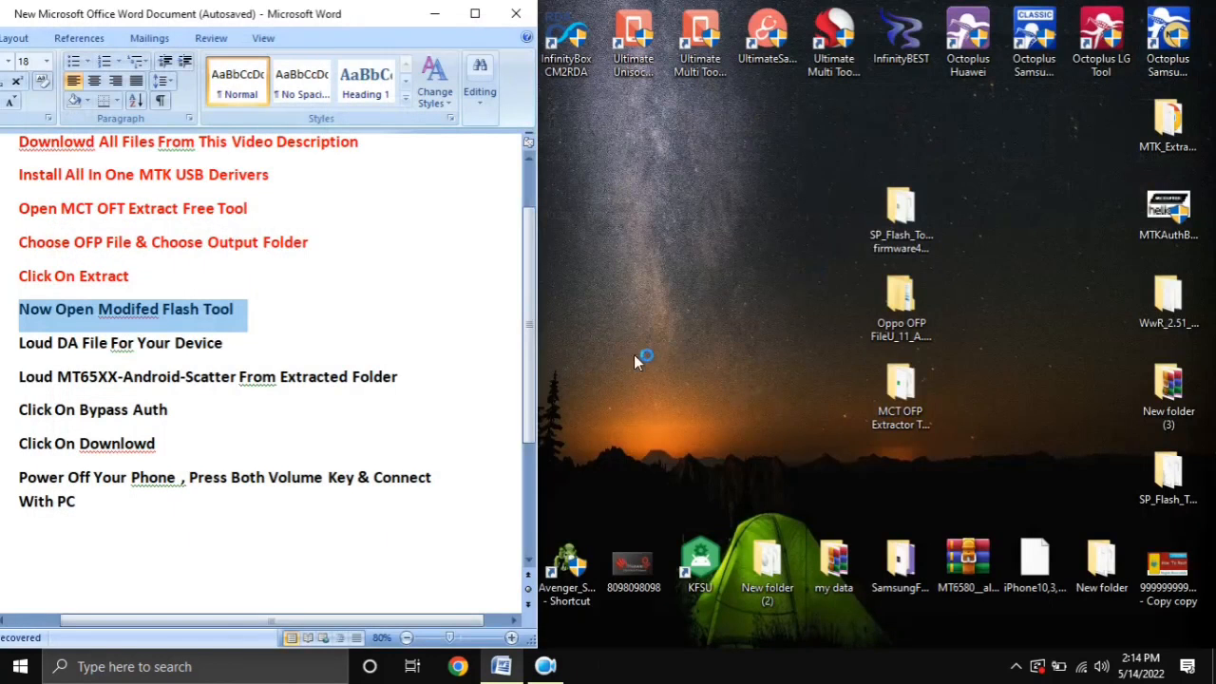
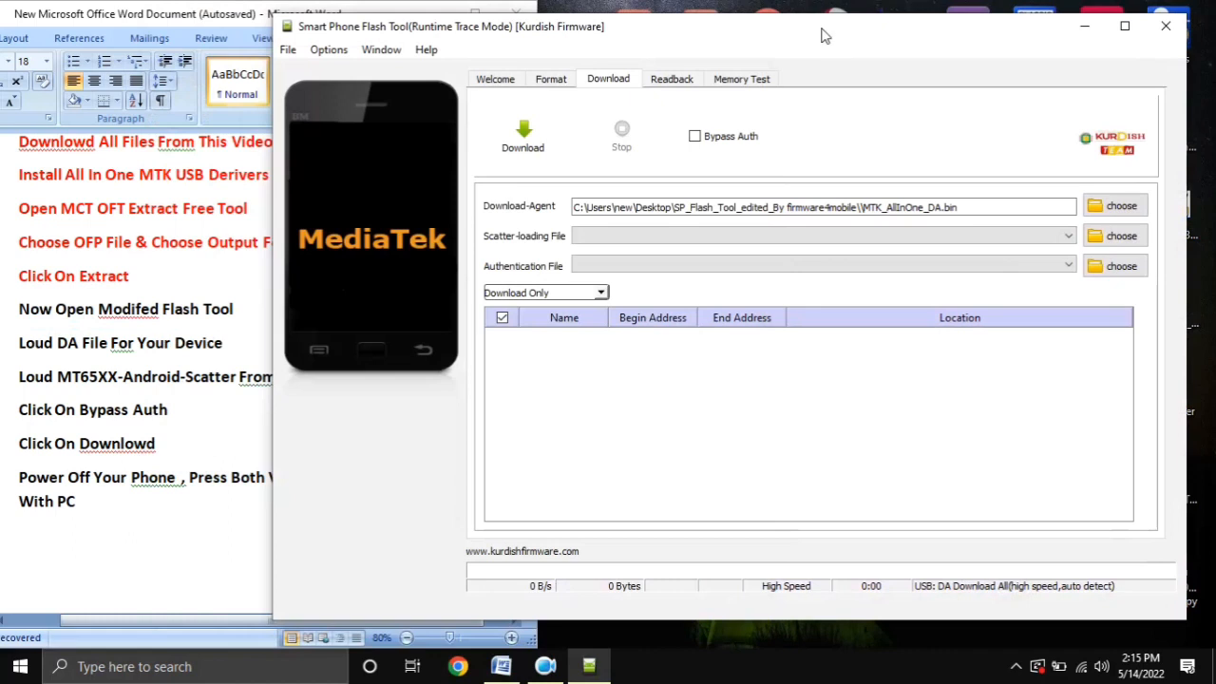
Step: Reduce the font size of the "Now Open Modifed Flash Tool" line in the Word instructions to 12
{"action": "left_click", "coordinate": [14, 315]}
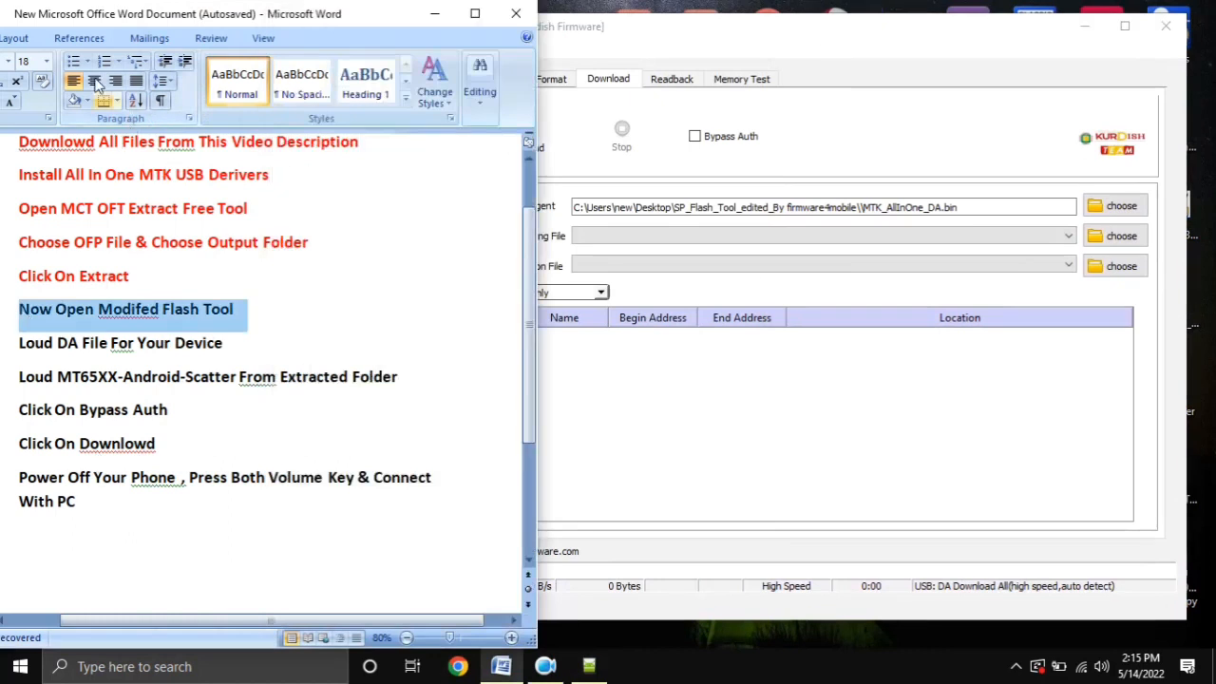
{"action": "left_click_drag", "start_coordinate": [61, 23], "coordinate": [97, 23]}
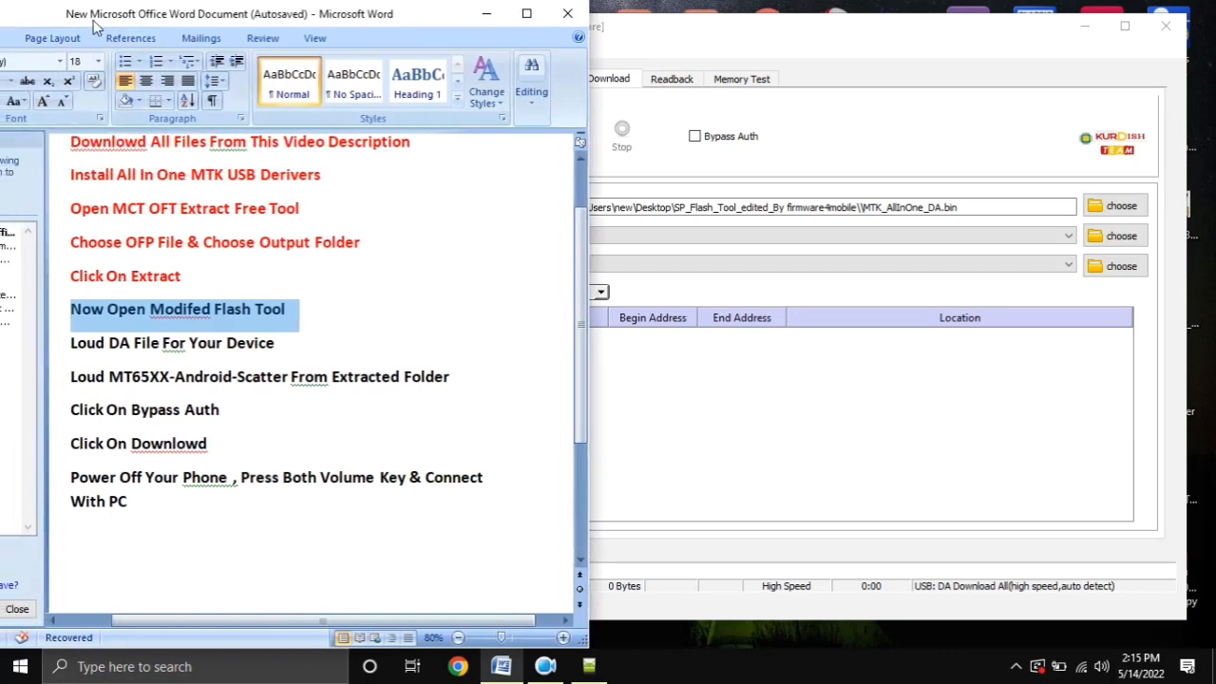
{"action": "left_click", "coordinate": [63, 102]}
{"action": "left_click", "coordinate": [62, 102]}
{"action": "left_click", "coordinate": [63, 101]}
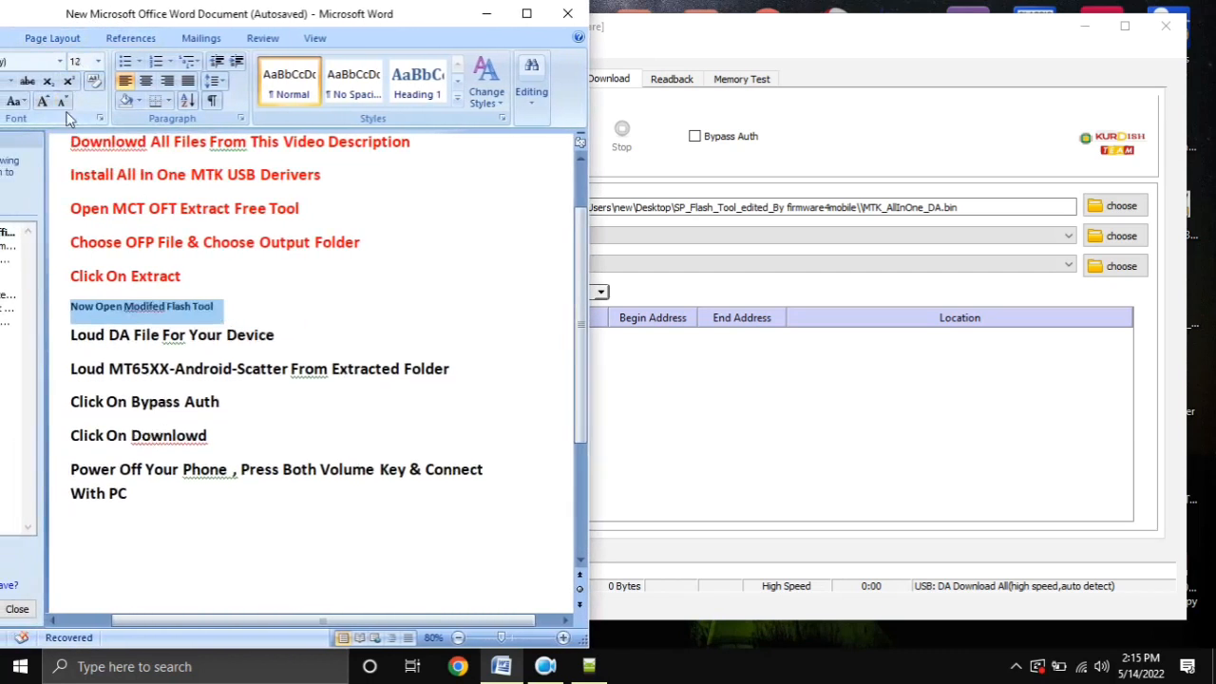
{"action": "left_click", "coordinate": [662, 55]}
Step: Select the DA file line in the instructions and load MTK_AllInOne_DA as the download agent in Smart Phone Flash Tool
{"action": "left_click", "coordinate": [55, 354]}
{"action": "left_click", "coordinate": [66, 348]}
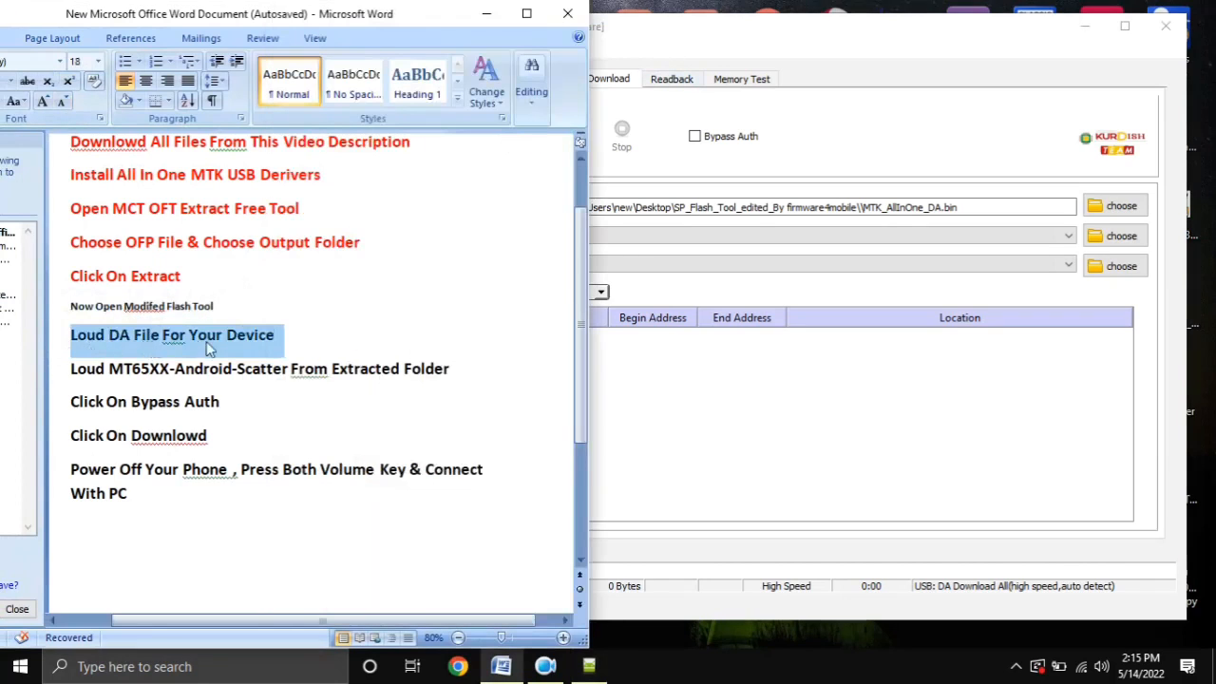
{"action": "left_click", "coordinate": [1022, 116]}
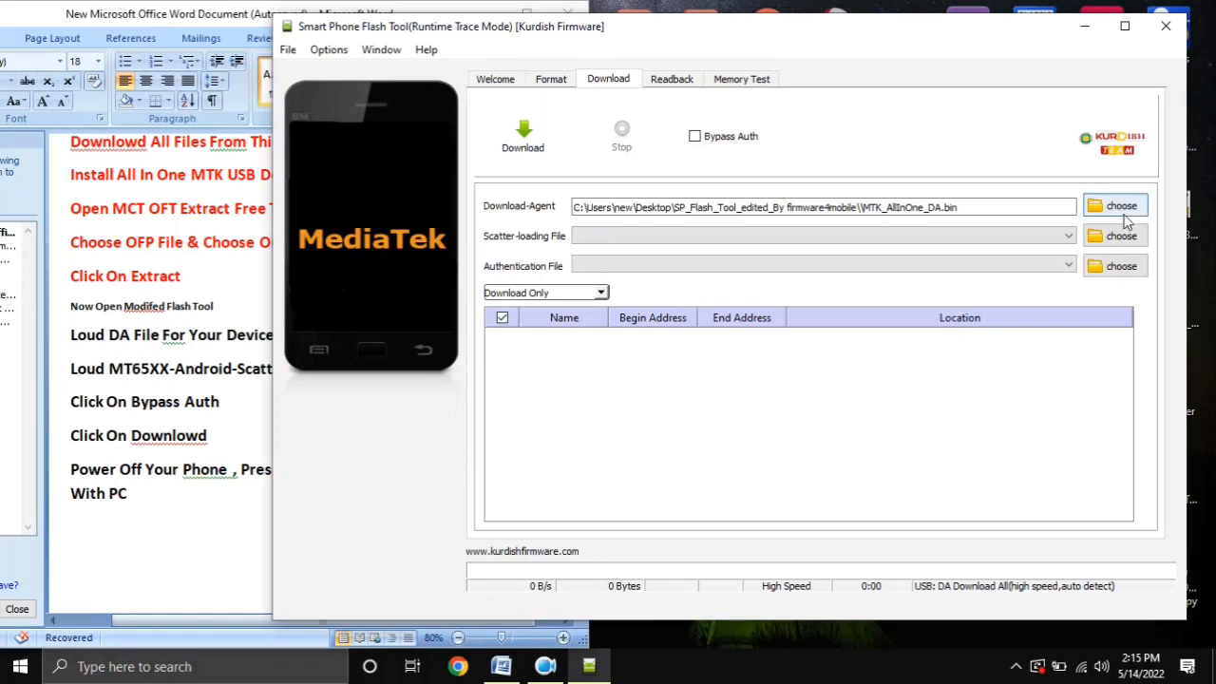
{"action": "left_click", "coordinate": [1125, 215]}
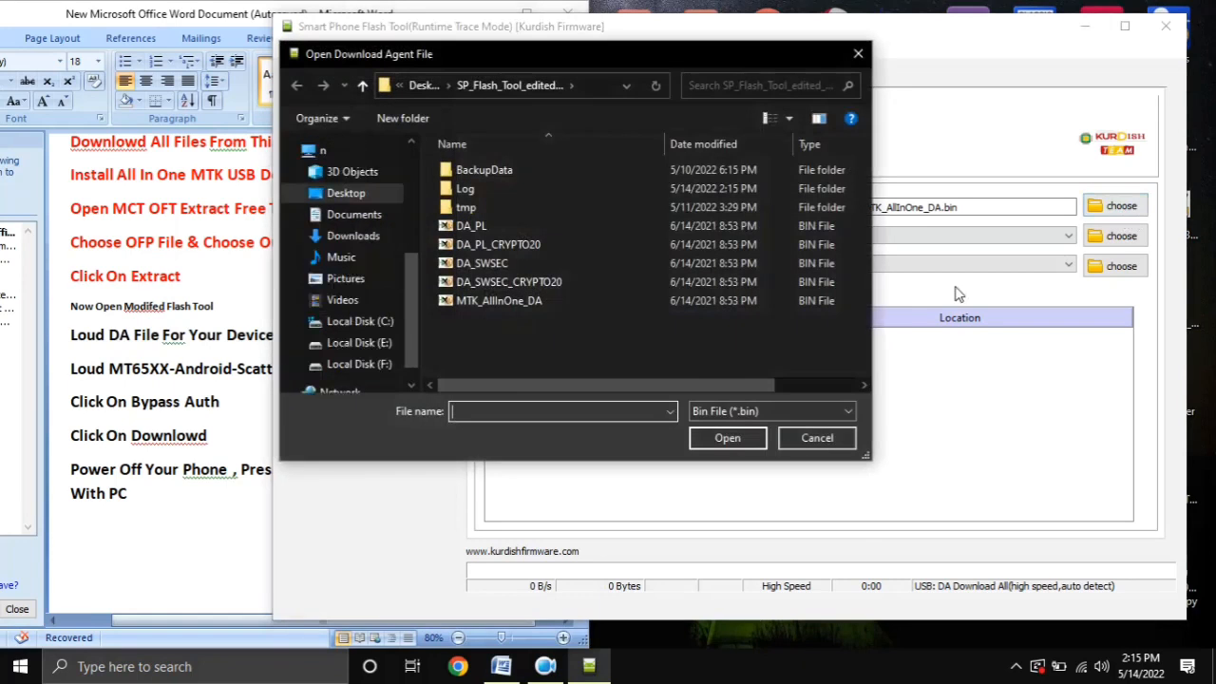
{"action": "left_click", "coordinate": [481, 304]}
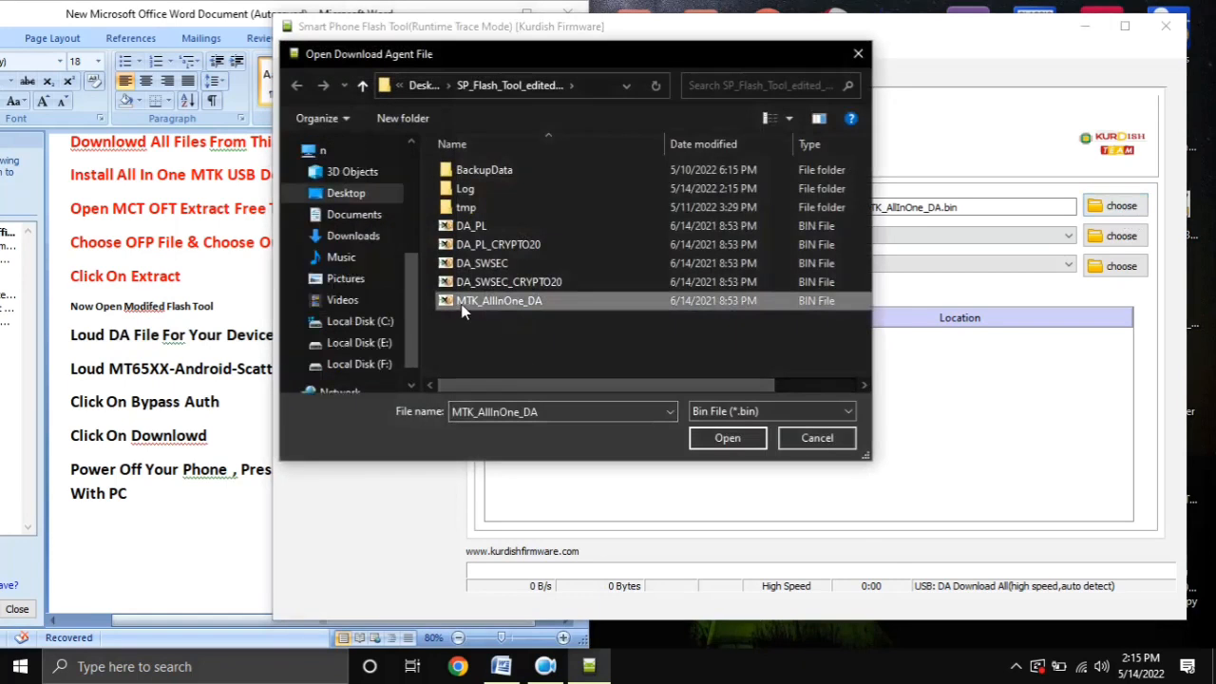
{"action": "double_click", "coordinate": [532, 305]}
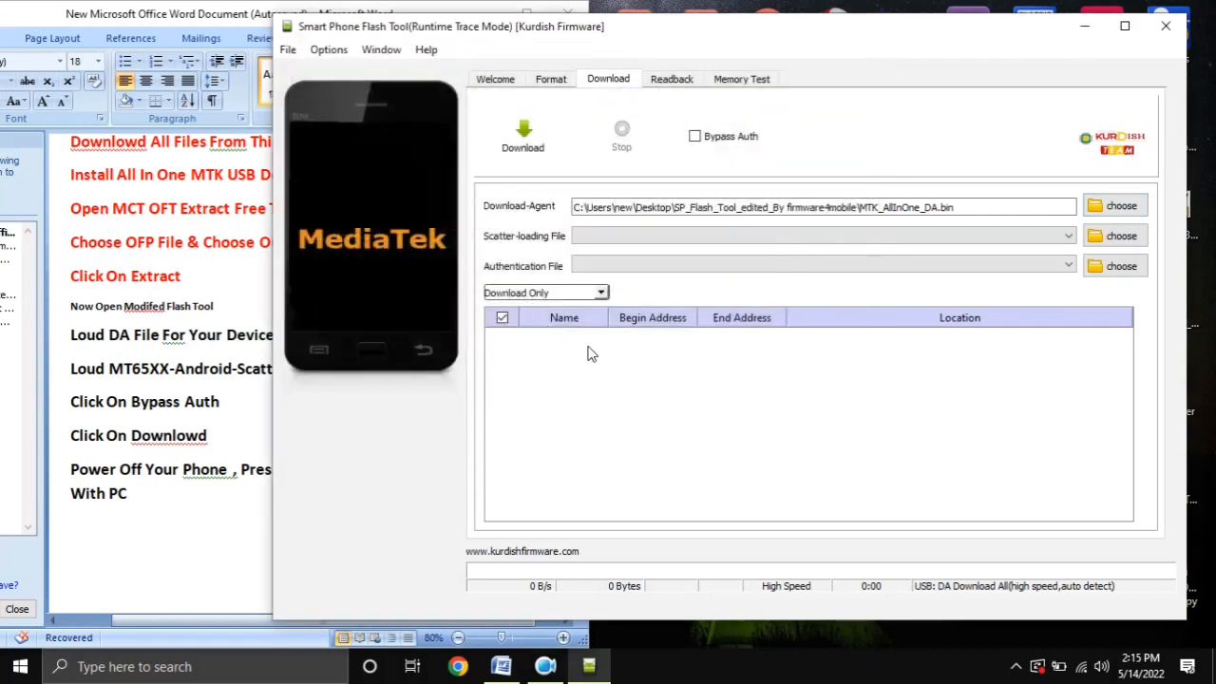
Step: Colour the "Loud MT65XX-Android-Scatter From Extracted Folder" line red in the Word instructions
{"action": "left_click", "coordinate": [68, 374]}
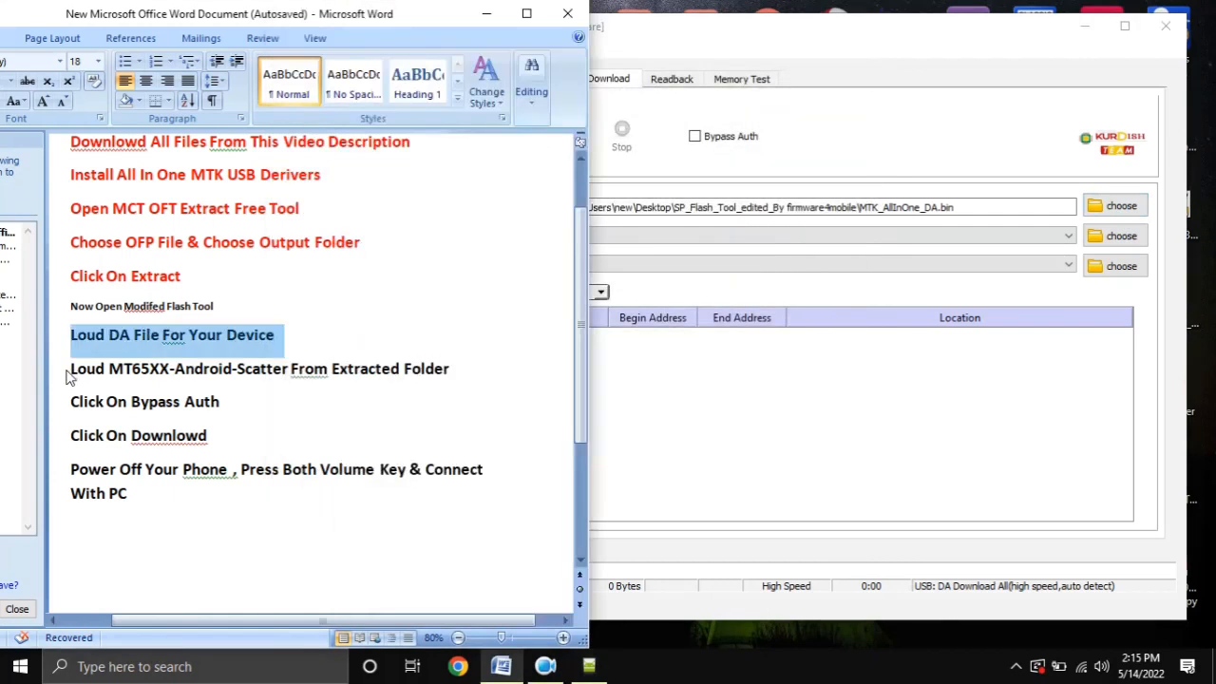
{"action": "triple_click", "coordinate": [71, 375]}
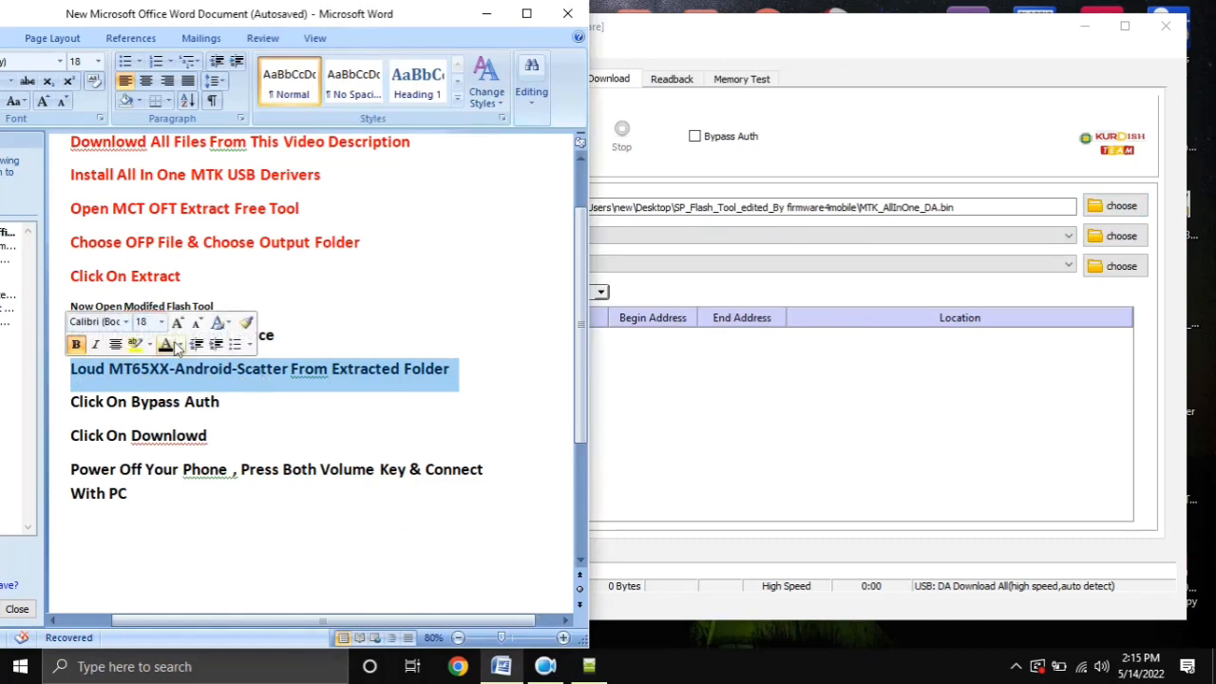
{"action": "left_click", "coordinate": [176, 345]}
{"action": "left_click", "coordinate": [181, 499]}
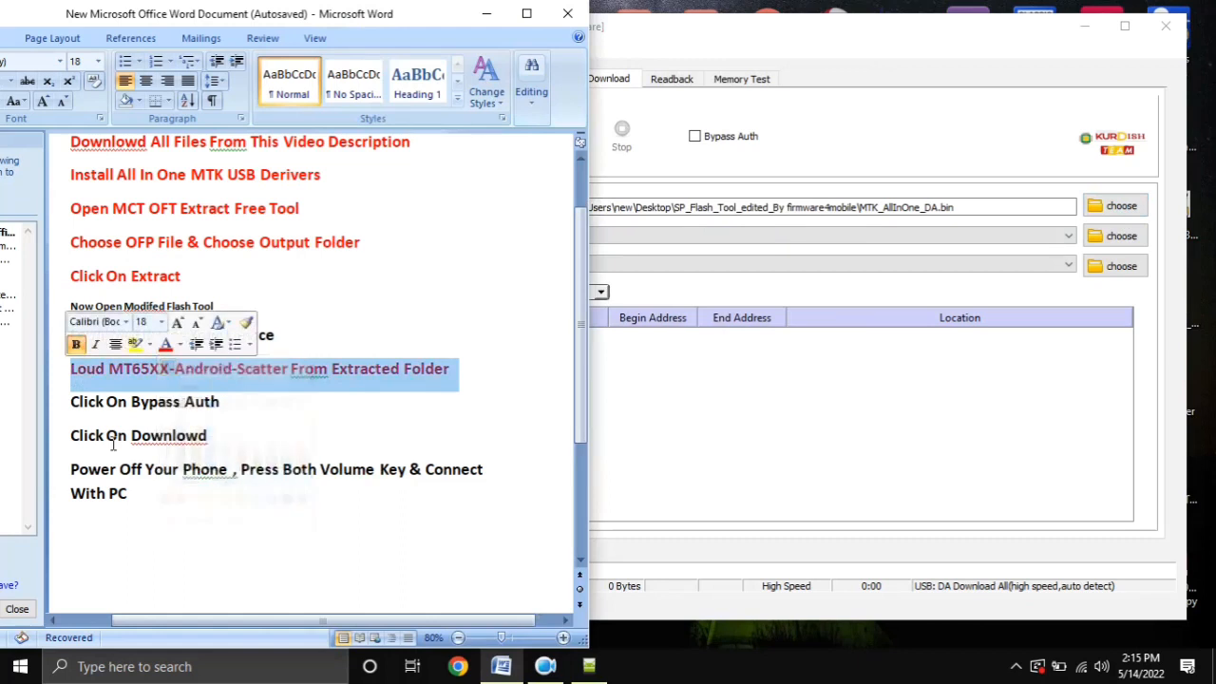
{"action": "left_click_drag", "start_coordinate": [68, 381], "coordinate": [436, 378]}
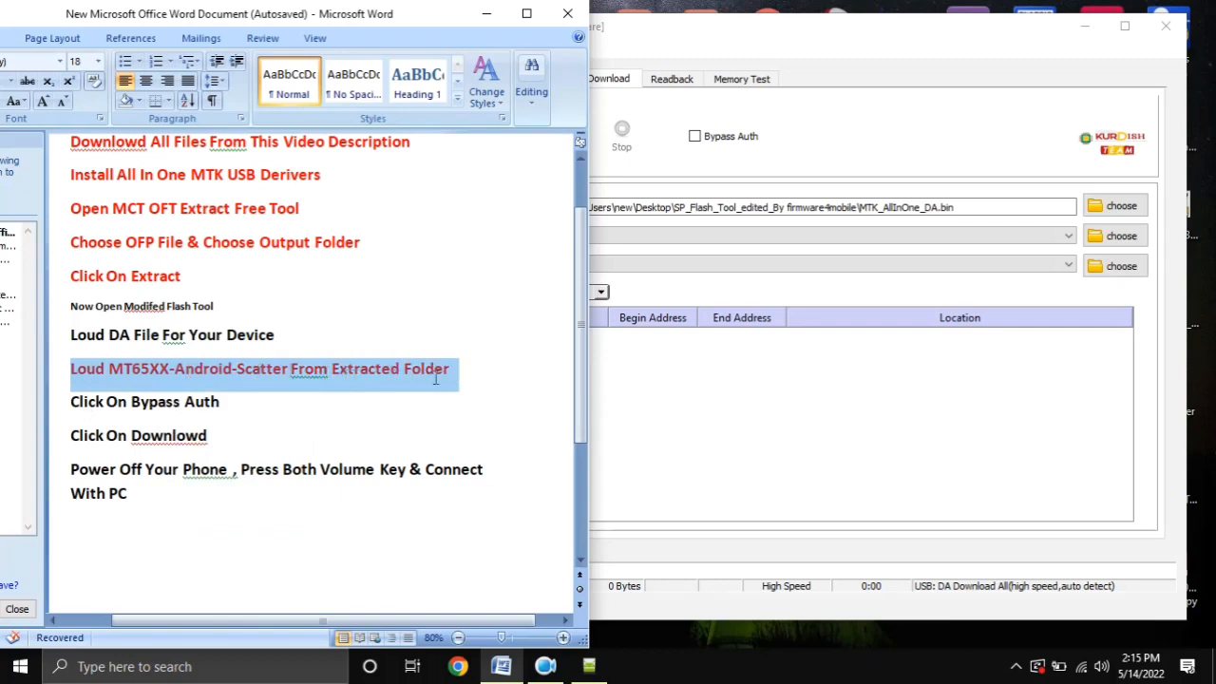
{"action": "left_click", "coordinate": [478, 387]}
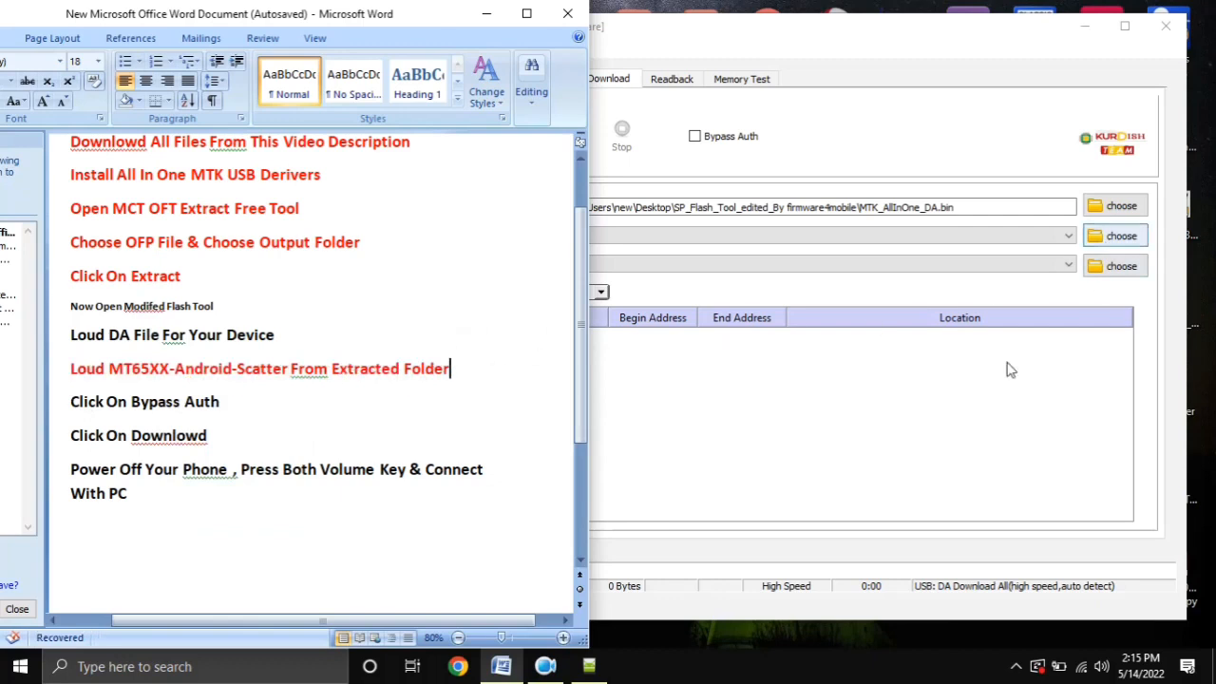
Step: Start choosing the flash tool's scatter-loading file and browse to the desktop's Oppo OFP FileU_11_A.11_201114_15e73e4e folder
{"action": "left_click", "coordinate": [1110, 267]}
{"action": "left_click", "coordinate": [1118, 236]}
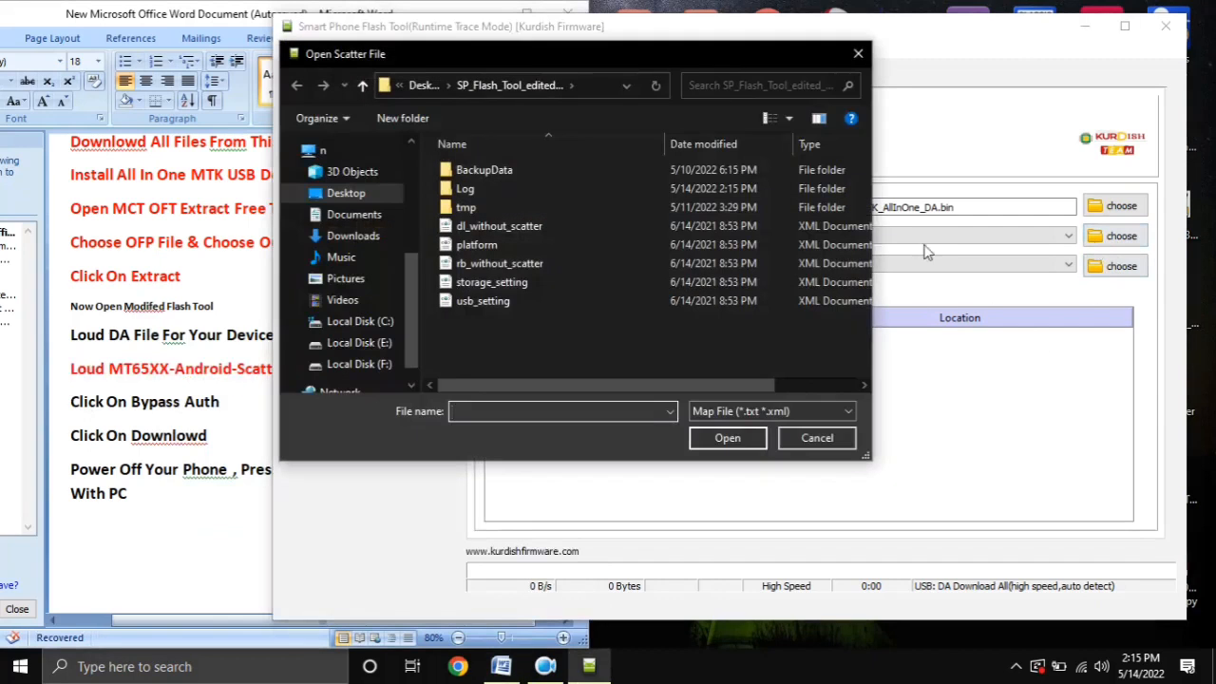
{"action": "left_click", "coordinate": [353, 198]}
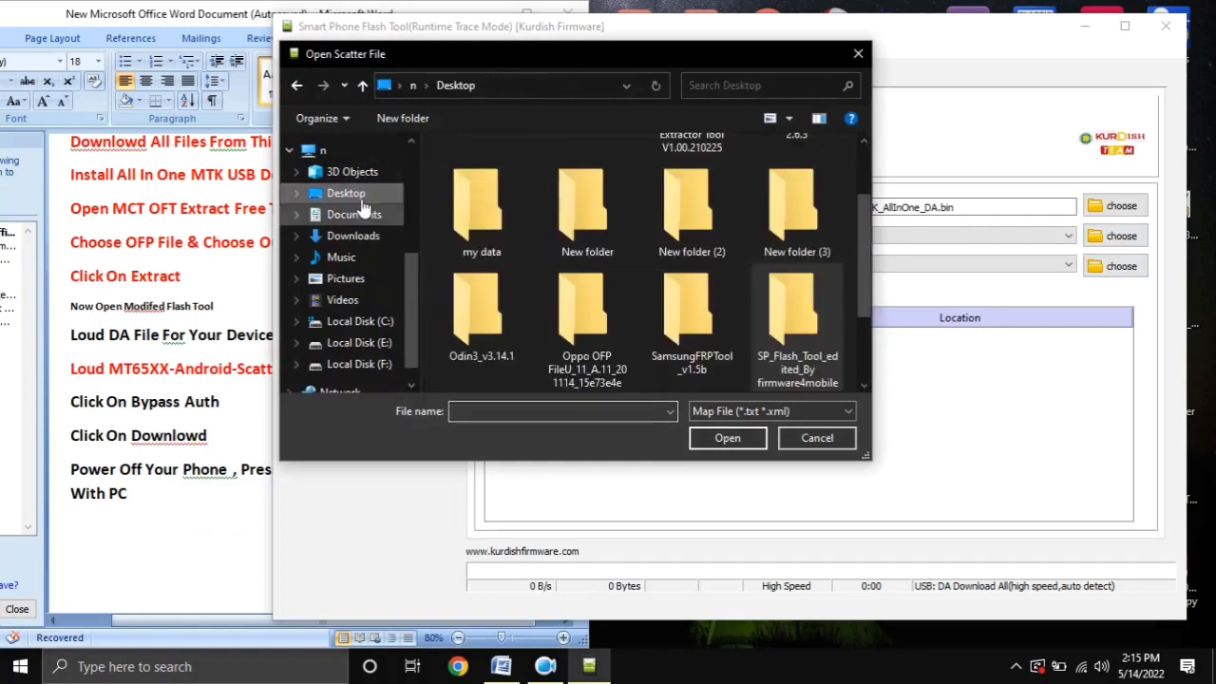
{"action": "scroll", "coordinate": [859, 238], "scroll_direction": "down", "scroll_amount": 1}
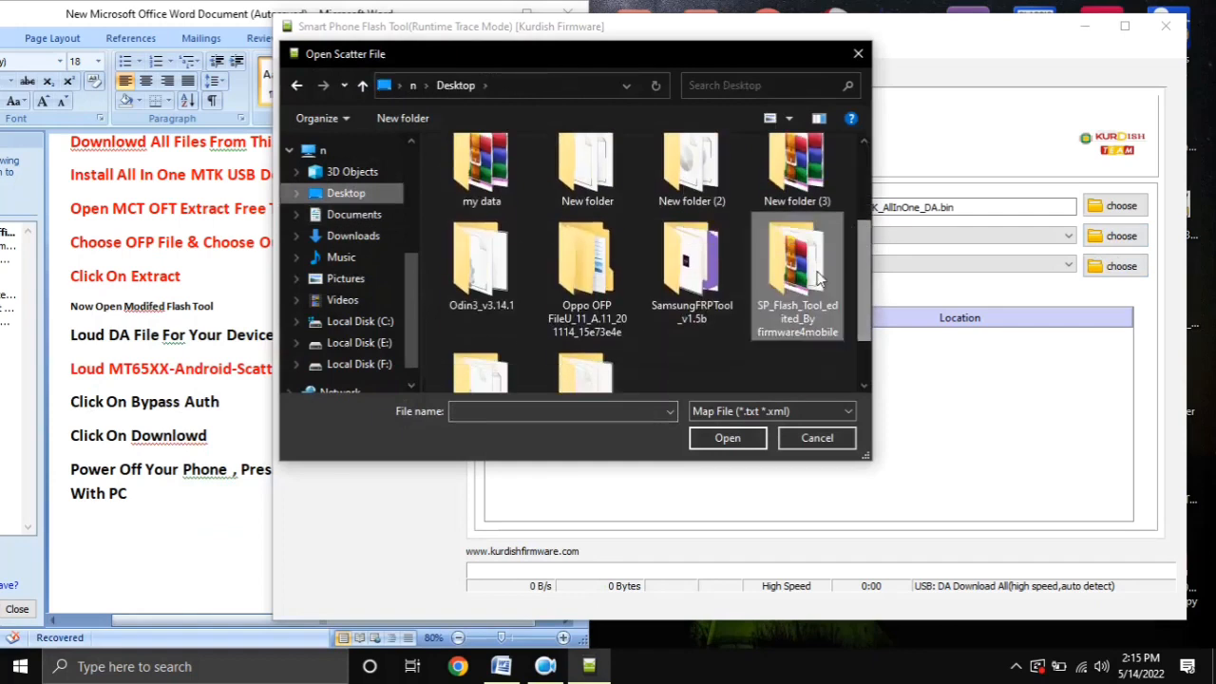
{"action": "double_click", "coordinate": [589, 304]}
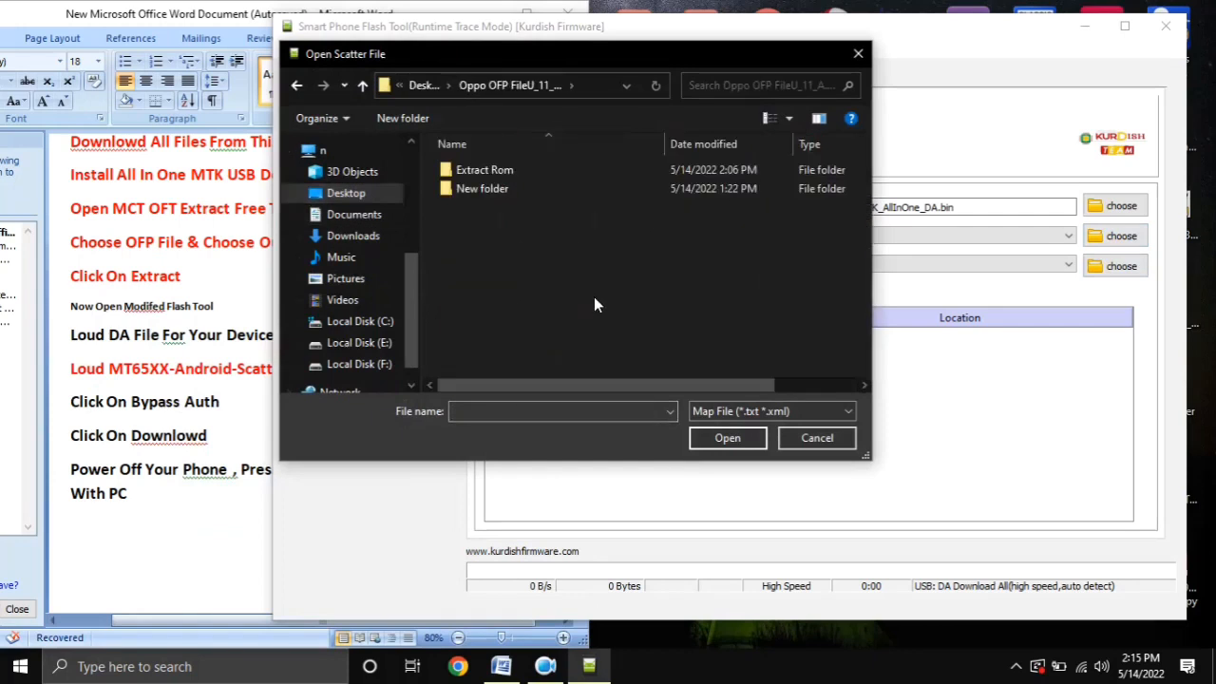
Step: Display the Oppo OFP folder's contents as large icons in the scatter file dialog
{"action": "right_click", "coordinate": [491, 231]}
{"action": "mouse_move", "coordinate": [665, 244]}
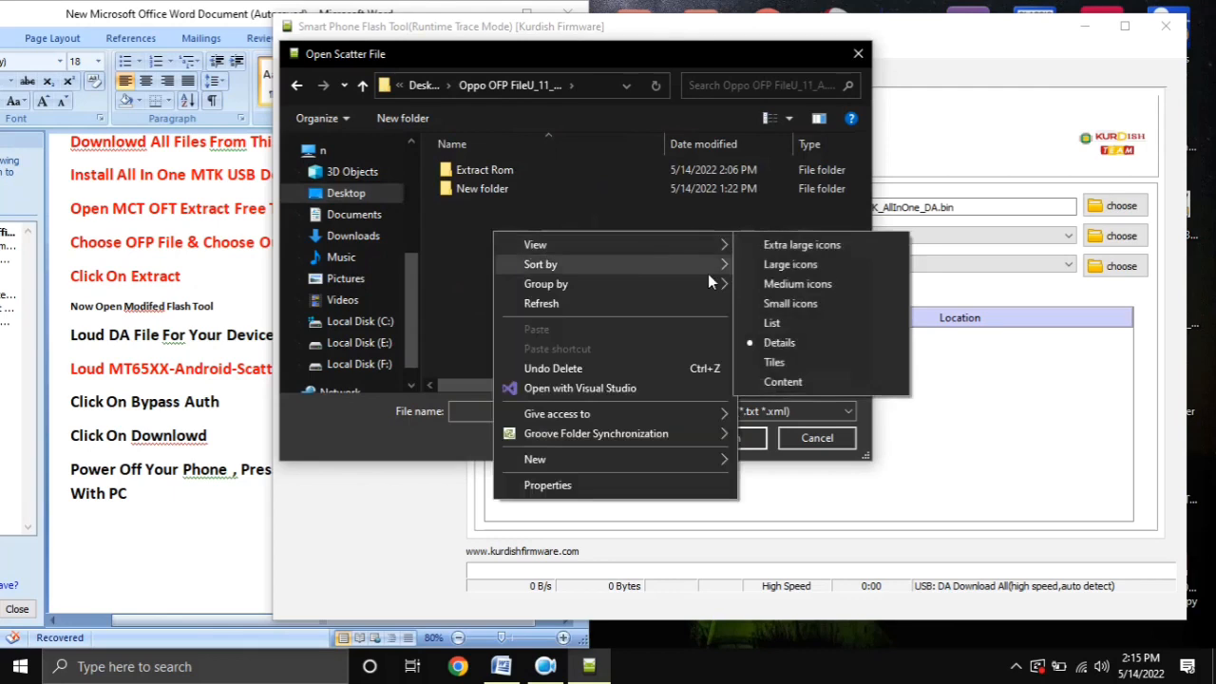
{"action": "left_click", "coordinate": [769, 262]}
{"action": "left_click", "coordinate": [458, 228]}
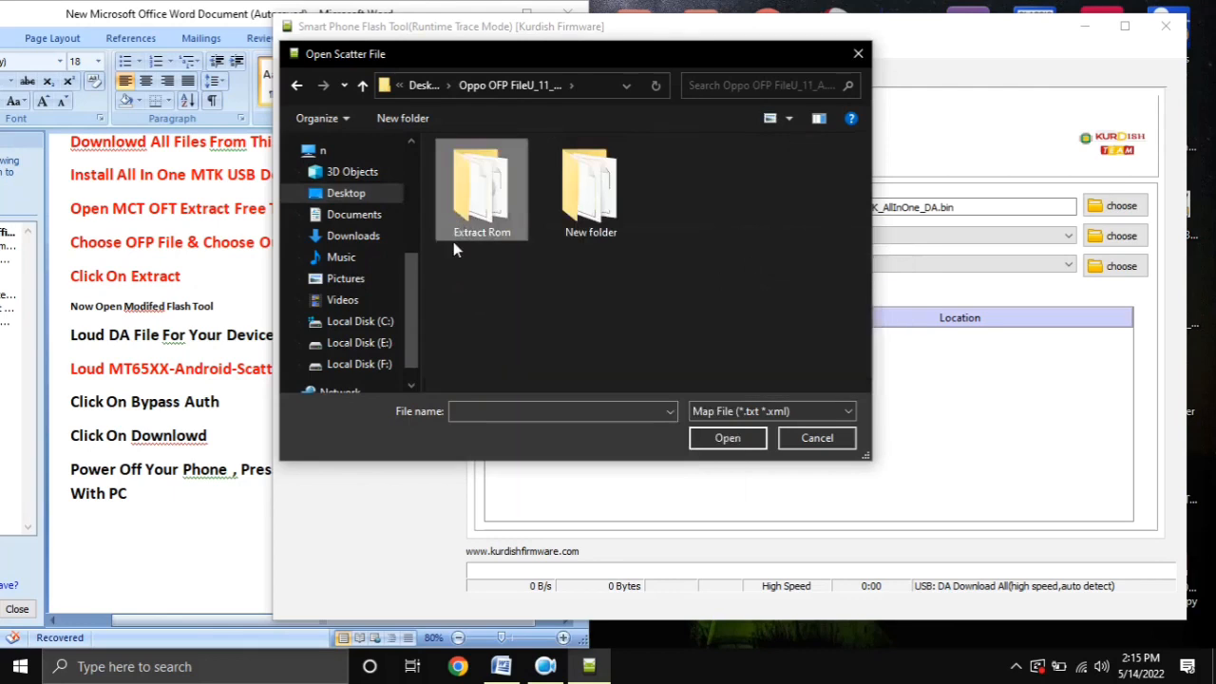
Step: Load MT6765_Android_scatter from the Extract Rom folder as the scatter-loading file
{"action": "double_click", "coordinate": [478, 207]}
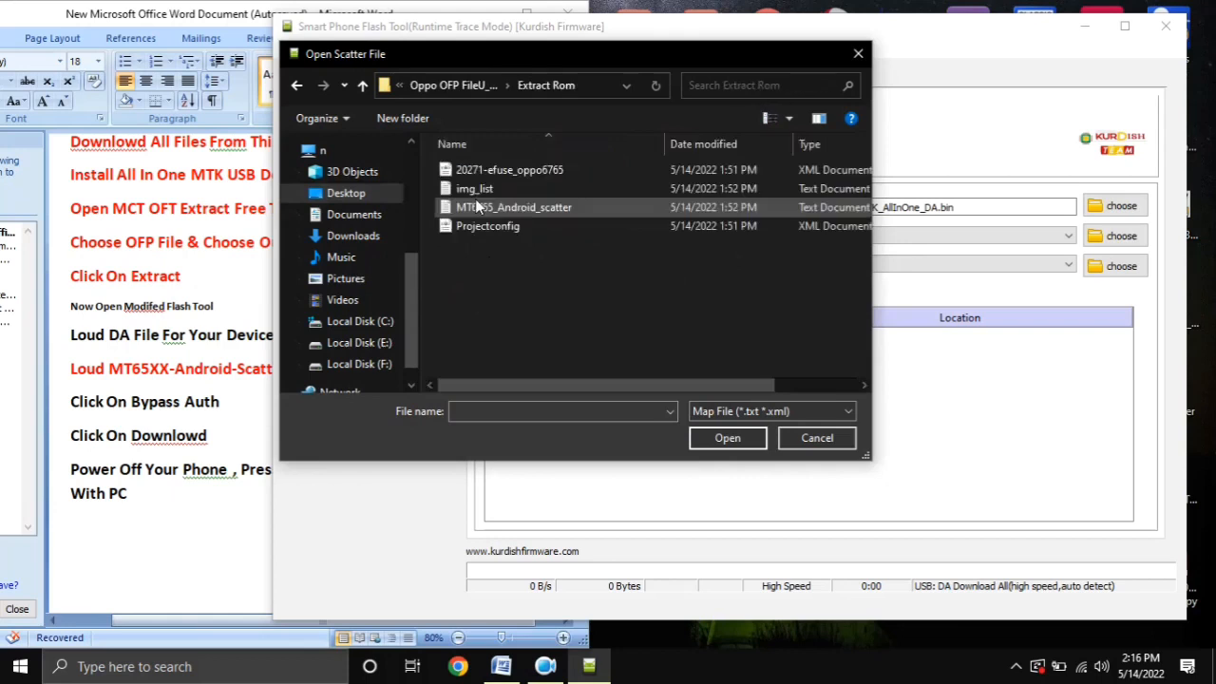
{"action": "left_click", "coordinate": [534, 215]}
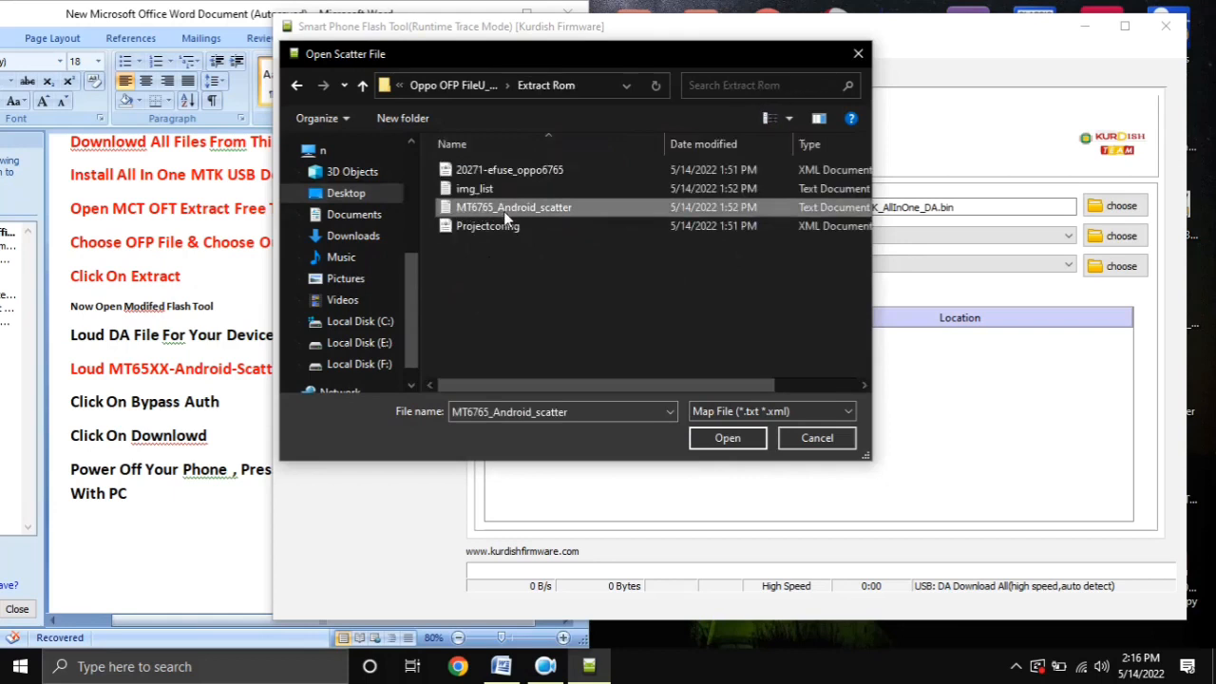
{"action": "double_click", "coordinate": [497, 209]}
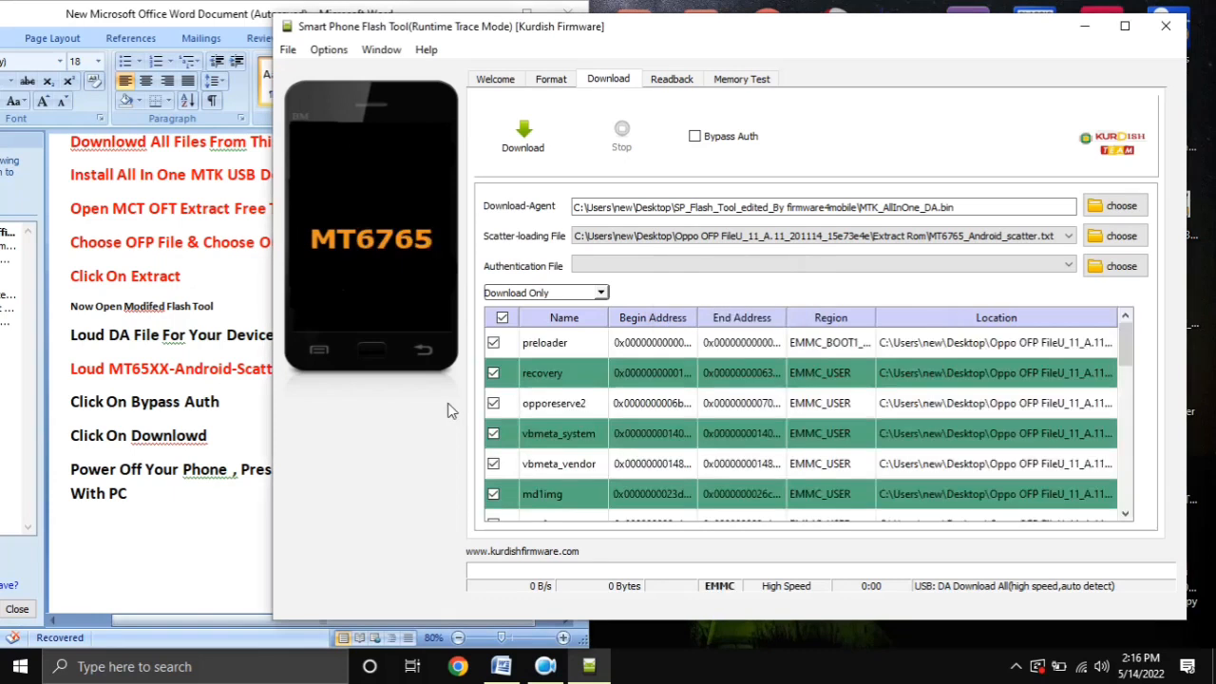
Step: Check the loaded partition list and set the flashing mode to Firmware Upgrade
{"action": "scroll", "coordinate": [599, 423], "scroll_direction": "down", "scroll_amount": 5}
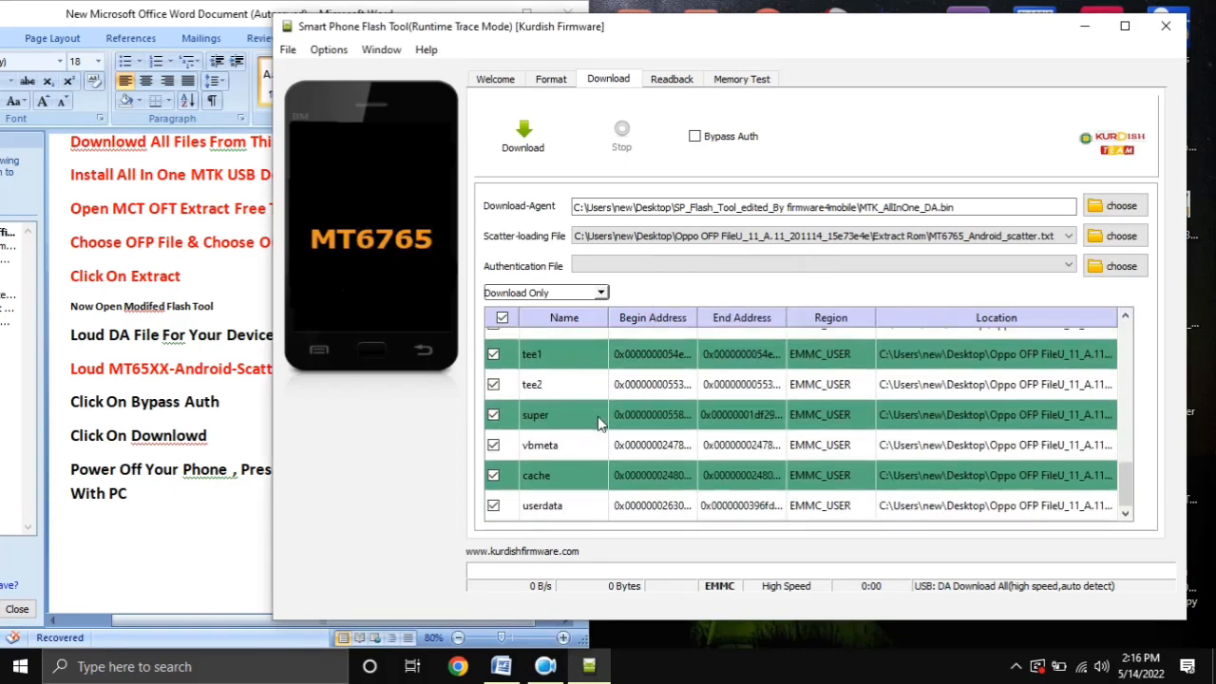
{"action": "scroll", "coordinate": [598, 423], "scroll_direction": "up", "scroll_amount": 5}
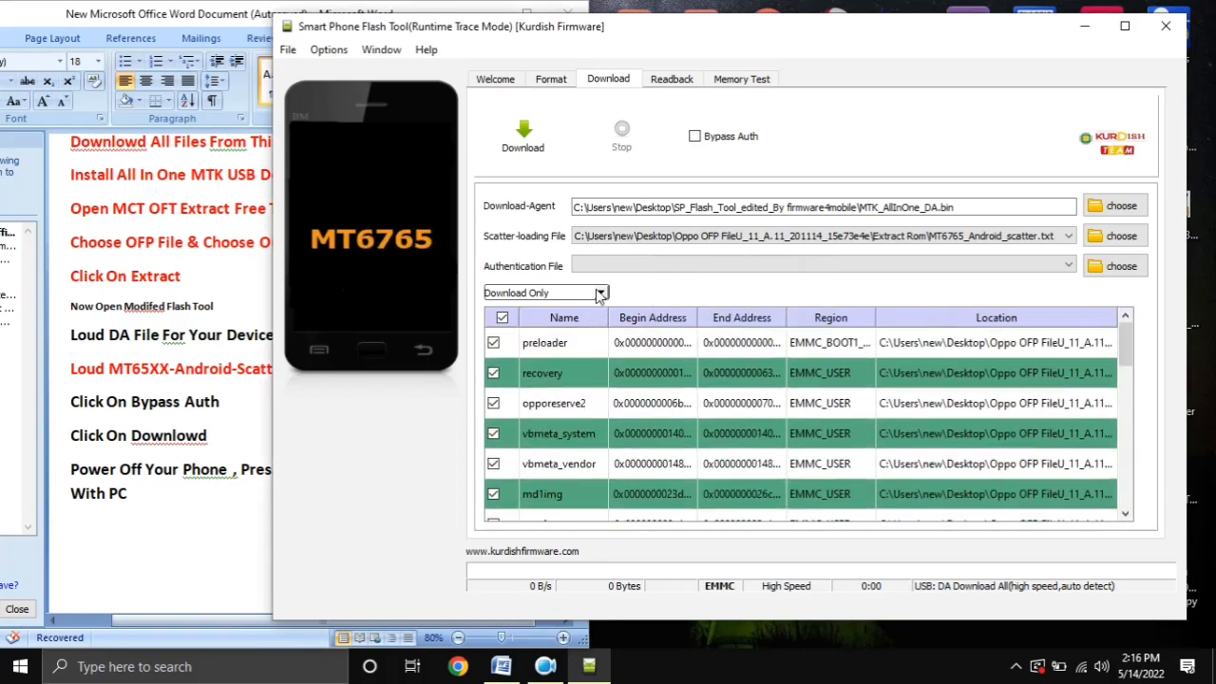
{"action": "left_click", "coordinate": [599, 294]}
{"action": "left_click", "coordinate": [583, 324]}
Step: Select the "Click On Bypass Auth" line in the Word instructions and enable Bypass Auth in the flash tool
{"action": "left_click", "coordinate": [150, 530]}
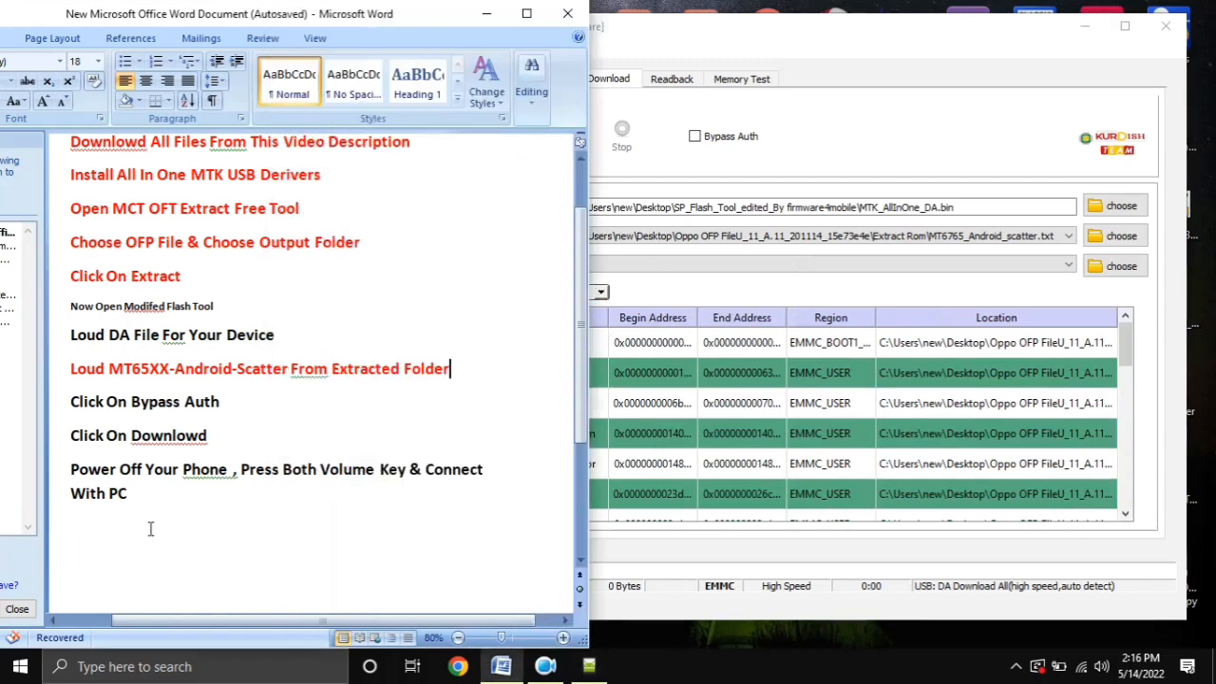
{"action": "left_click", "coordinate": [53, 408]}
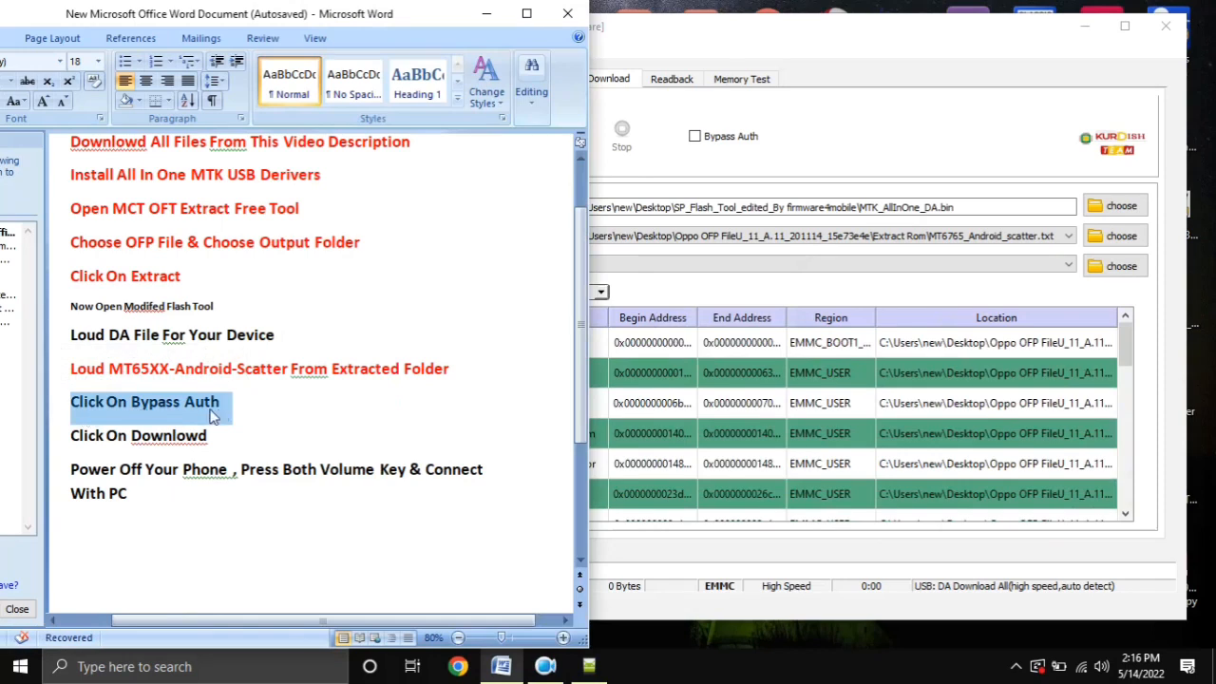
{"action": "left_click", "coordinate": [747, 174]}
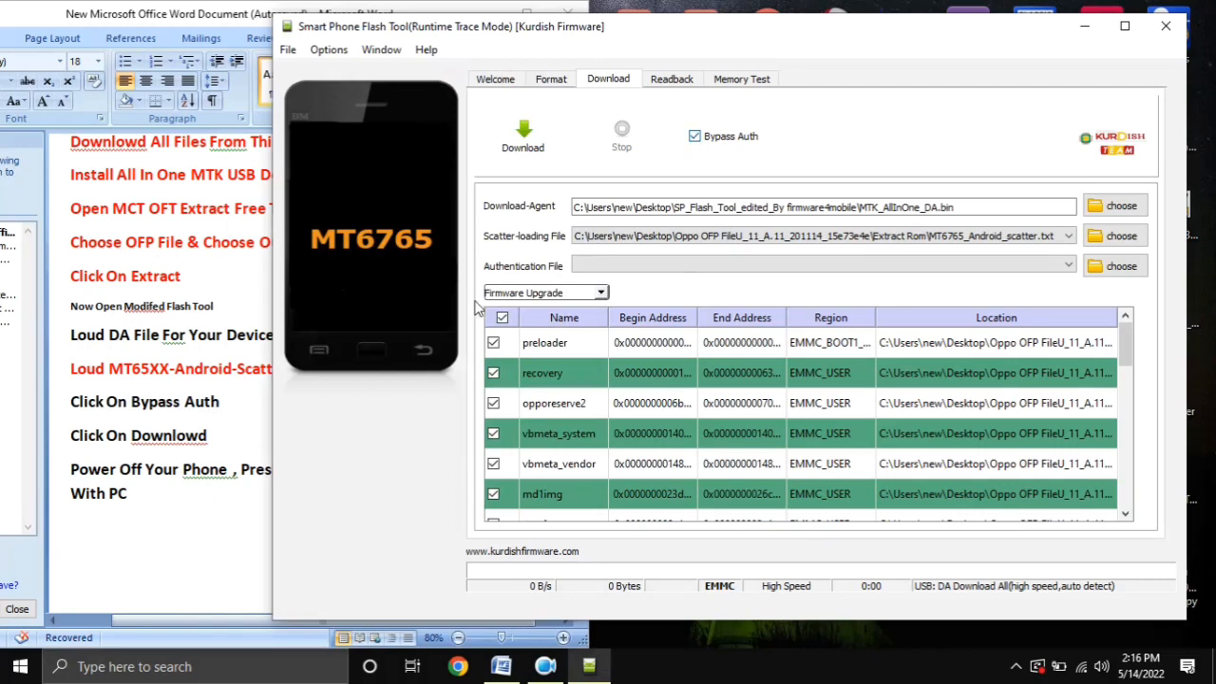
Step: Select the "Click On Downlowd" line in the Word instructions, then return to the flash tool's Download command
{"action": "key", "text": "alt+Tab"}
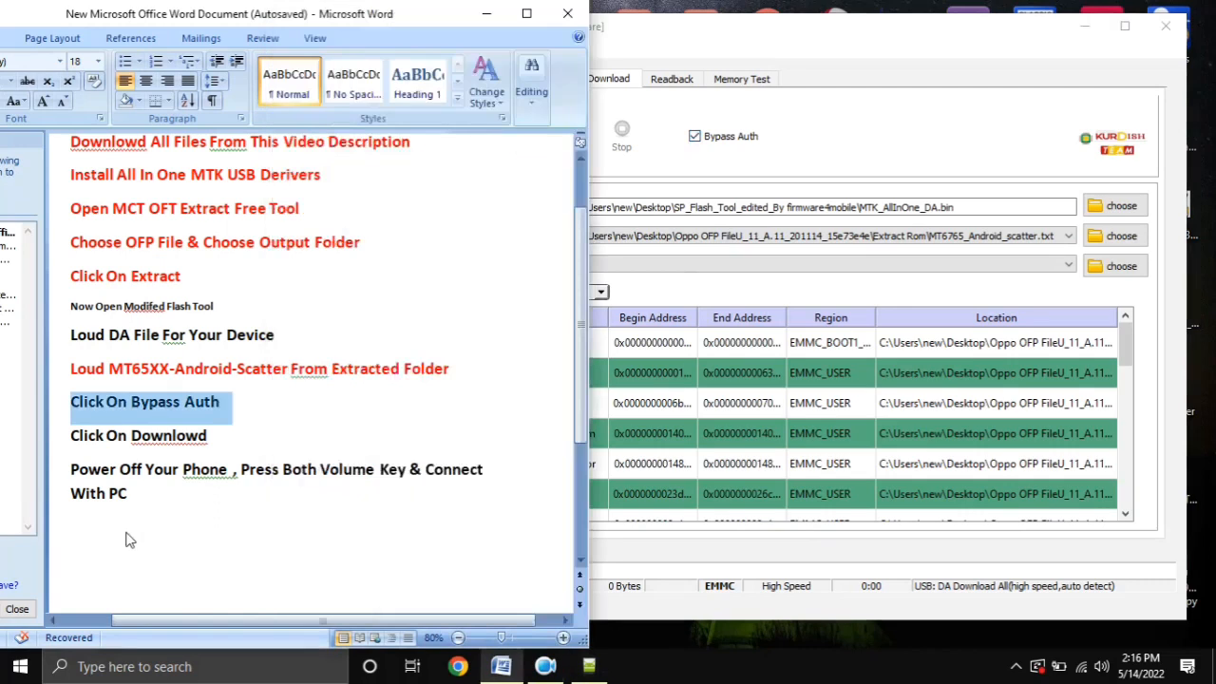
{"action": "left_click", "coordinate": [55, 445]}
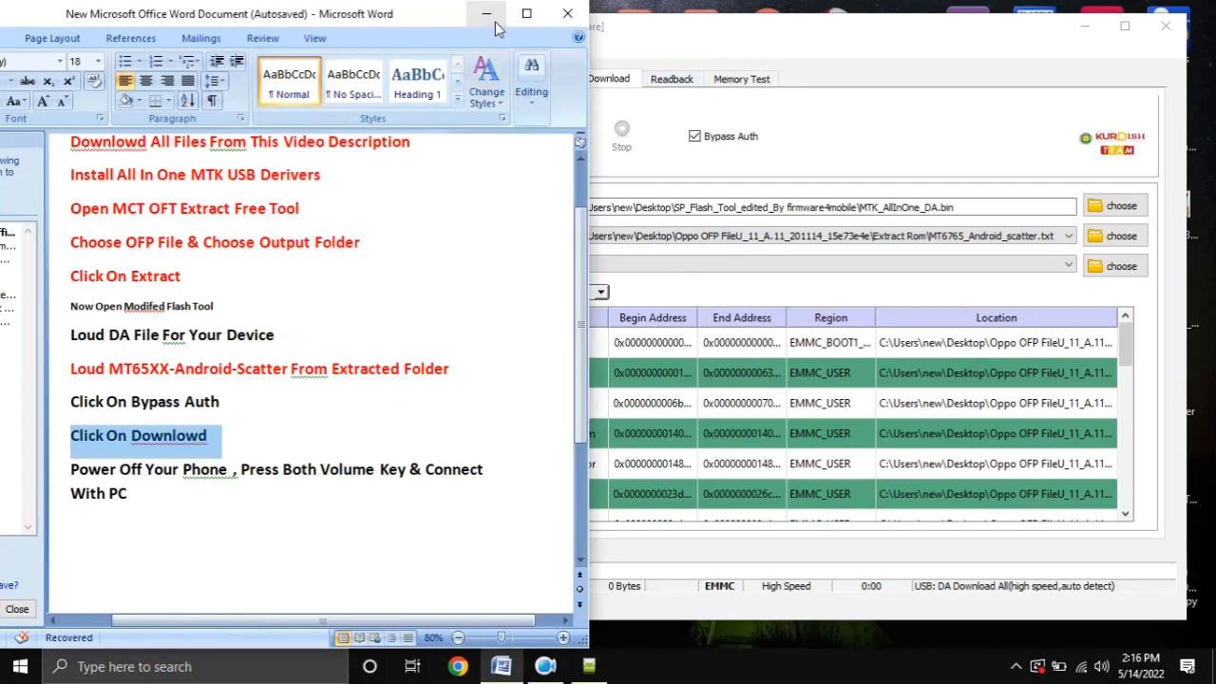
{"action": "left_click_drag", "start_coordinate": [403, 30], "coordinate": [383, 29]}
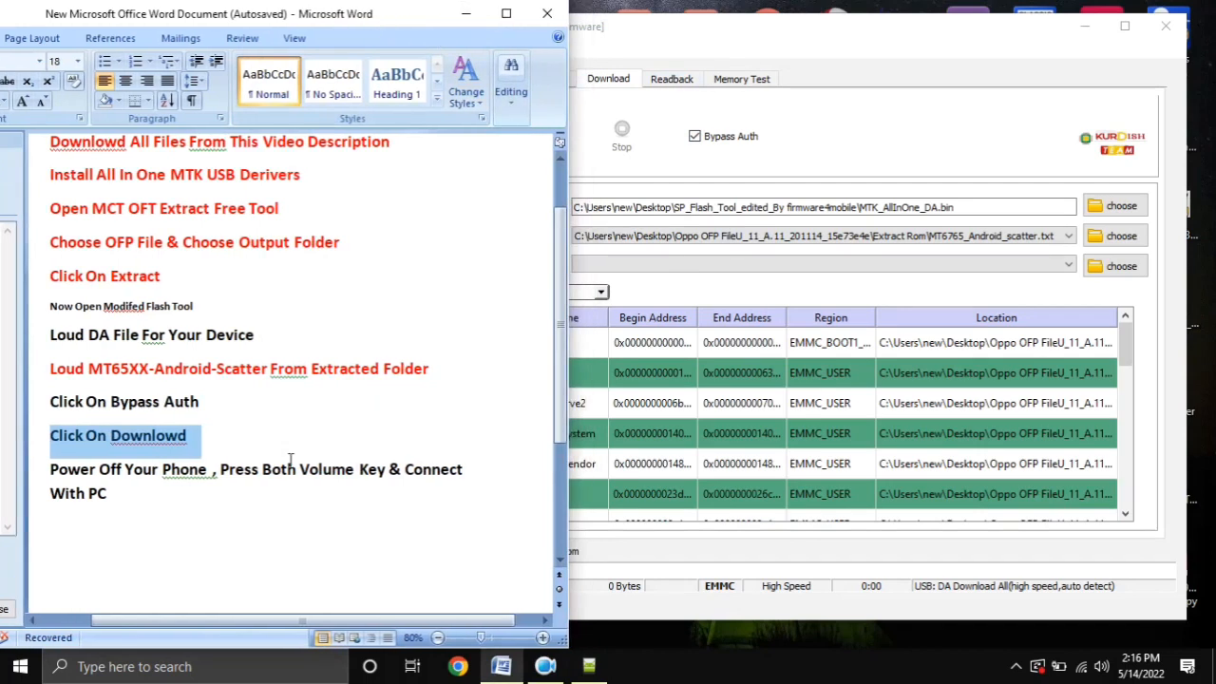
{"action": "left_click", "coordinate": [661, 169]}
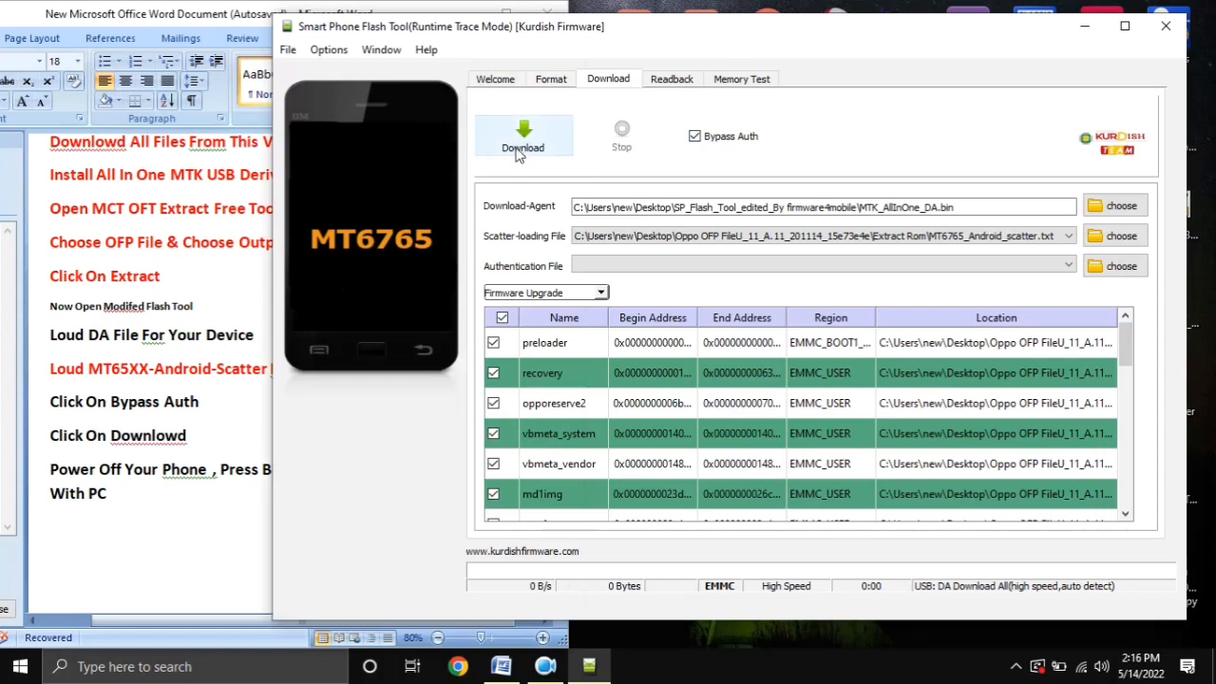
Step: Select the Word instruction about powering off the phone and connecting it with both volume keys, and minimize the document
{"action": "left_click", "coordinate": [86, 513]}
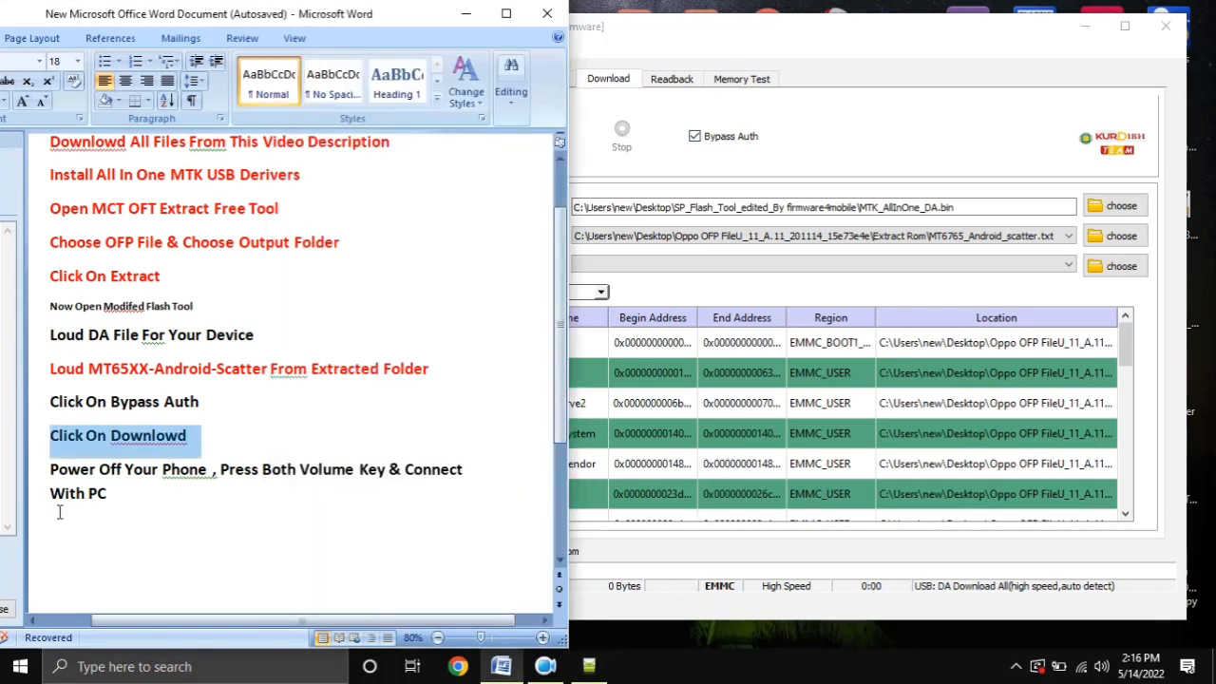
{"action": "left_click_drag", "start_coordinate": [42, 472], "coordinate": [46, 489]}
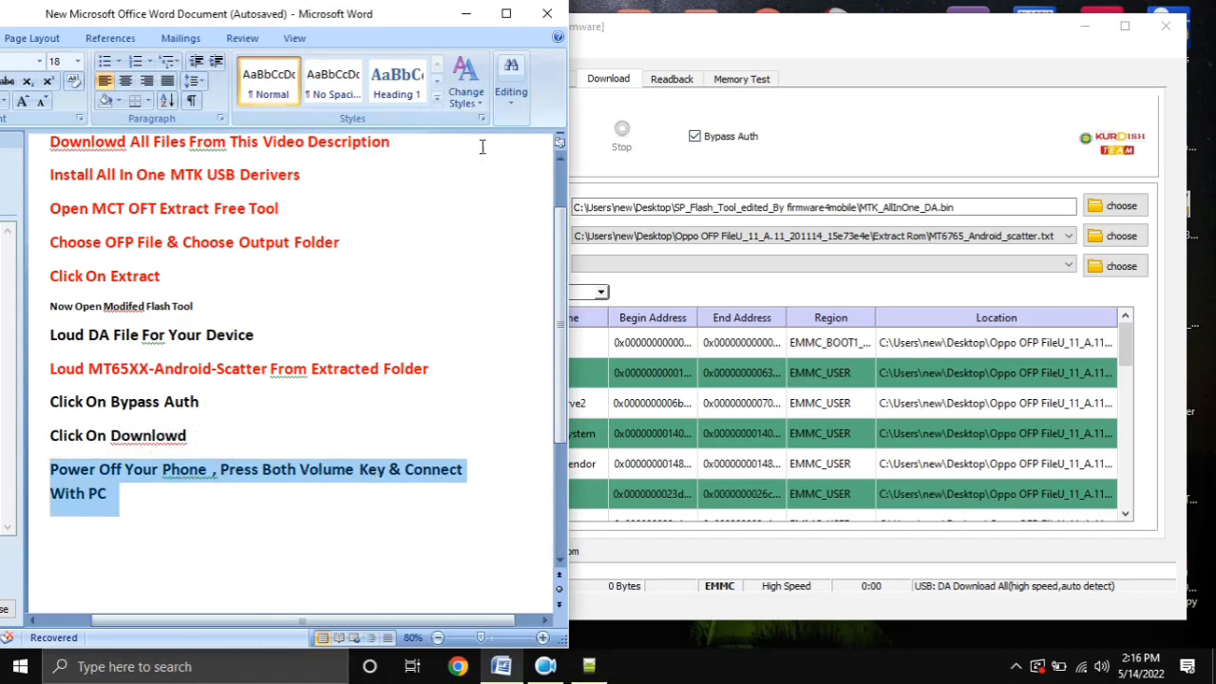
{"action": "left_click", "coordinate": [466, 13]}
Step: Open Device Manager from the computer's system properties and close the System window
{"action": "right_click", "coordinate": [38, 134]}
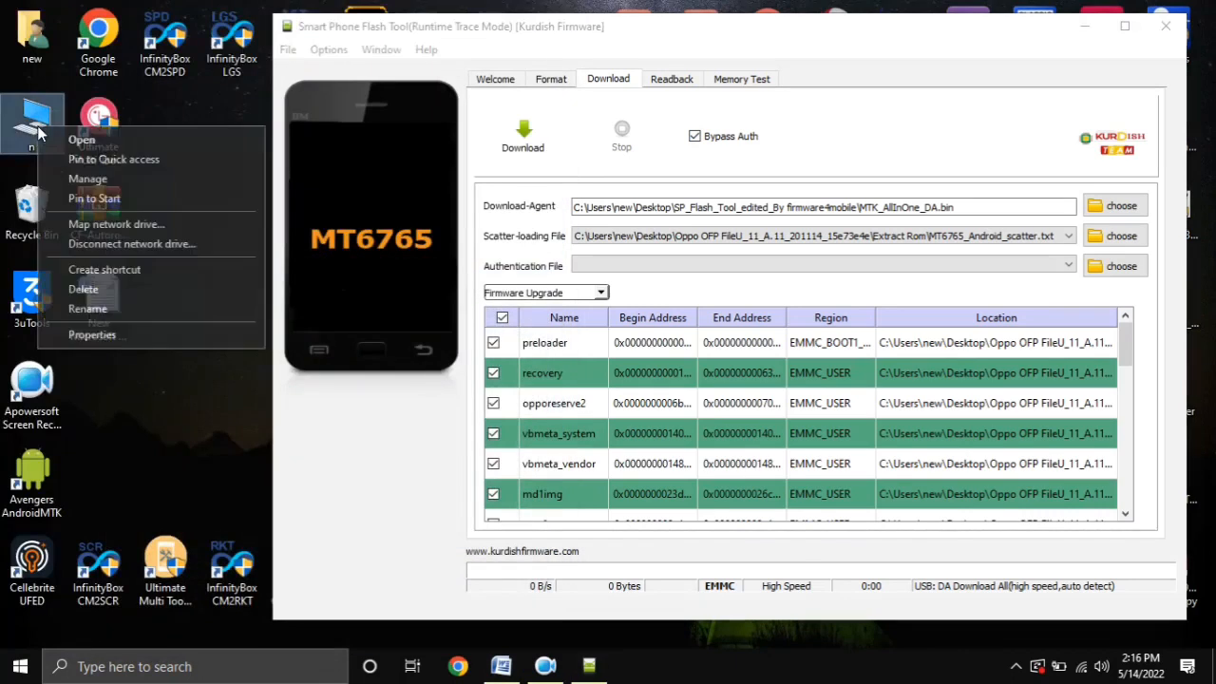
{"action": "left_click", "coordinate": [143, 375]}
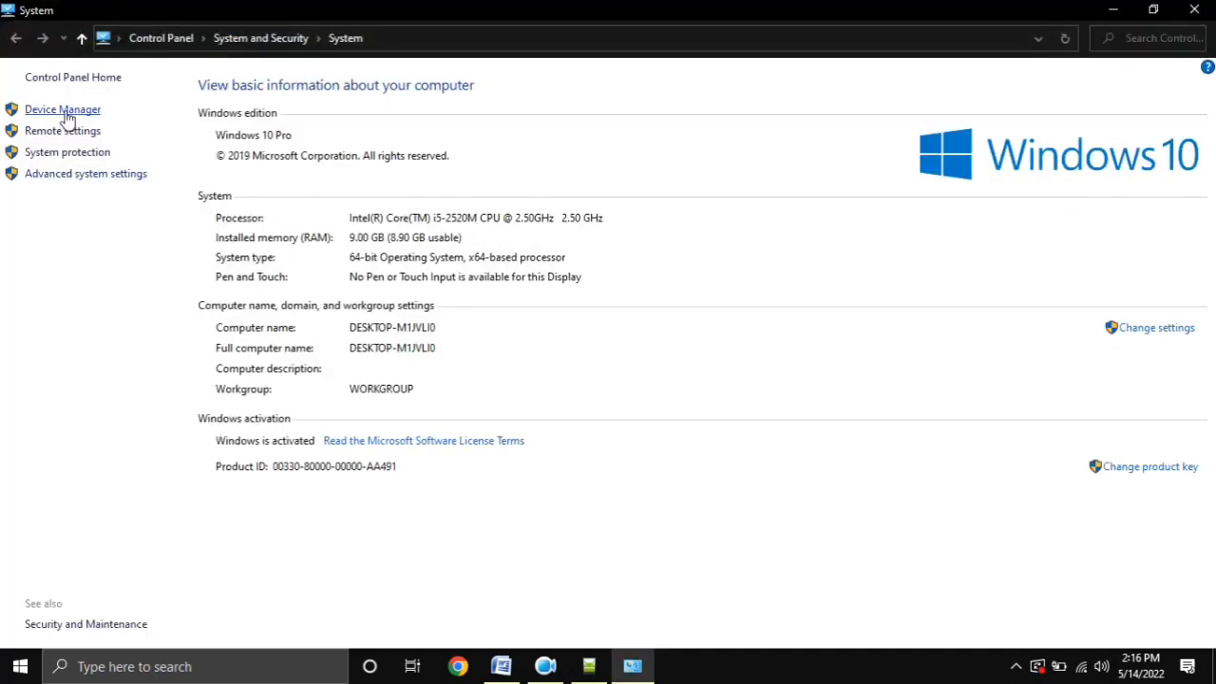
{"action": "left_click", "coordinate": [65, 111]}
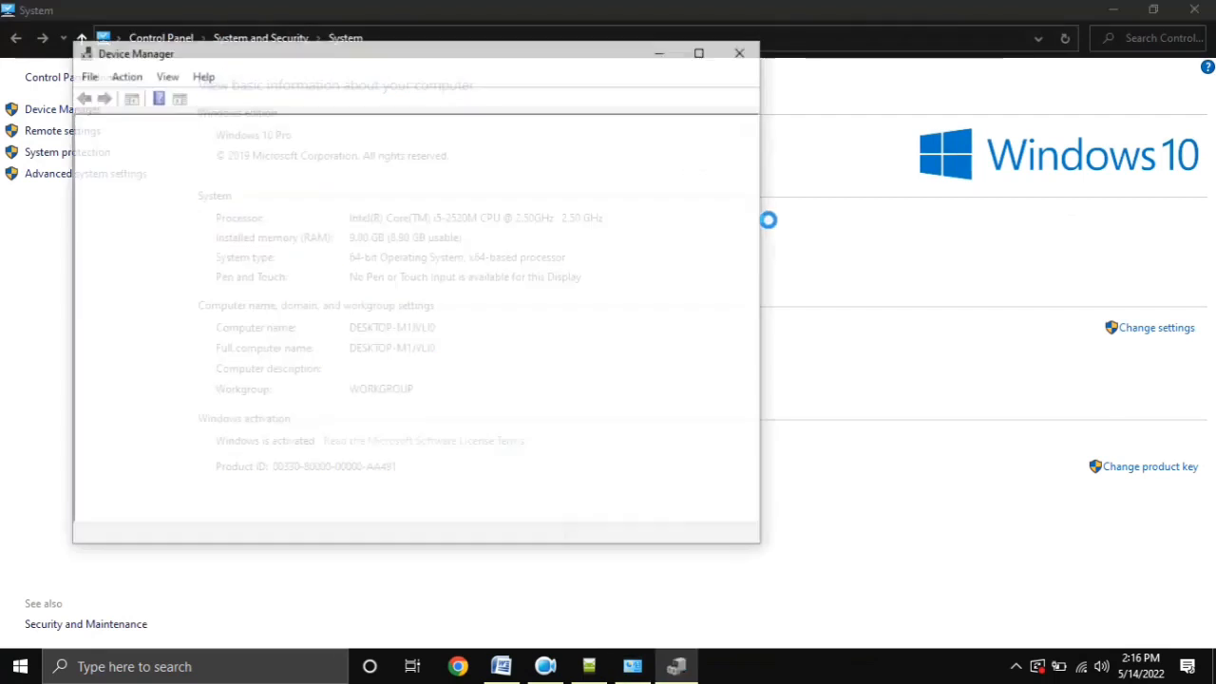
{"action": "left_click", "coordinate": [1195, 10]}
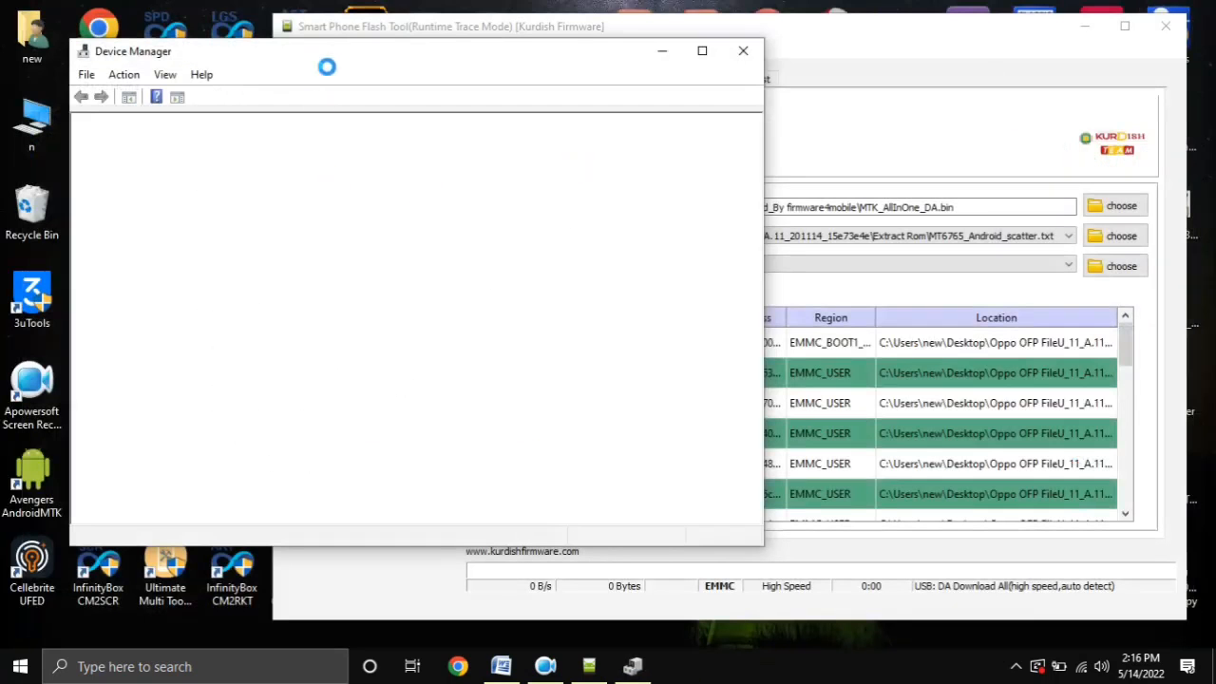
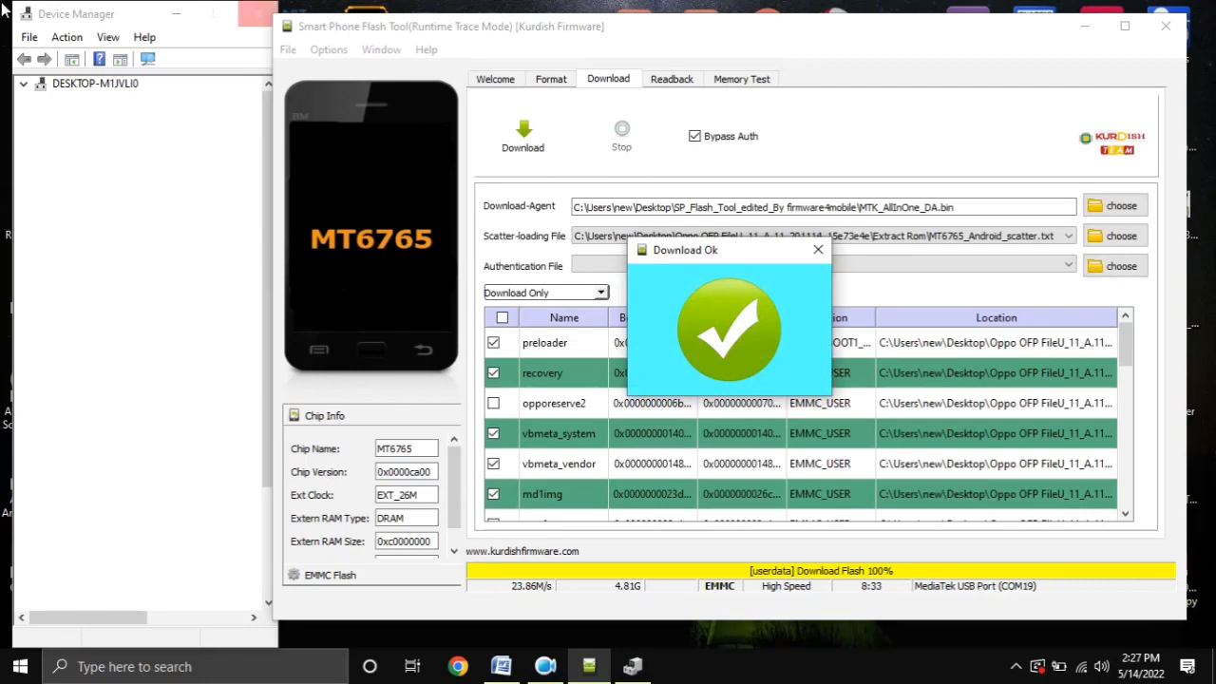
Step: Dismiss the Download Ok message and close the flash tool
{"action": "left_click", "coordinate": [818, 250]}
{"action": "left_click", "coordinate": [1166, 26]}
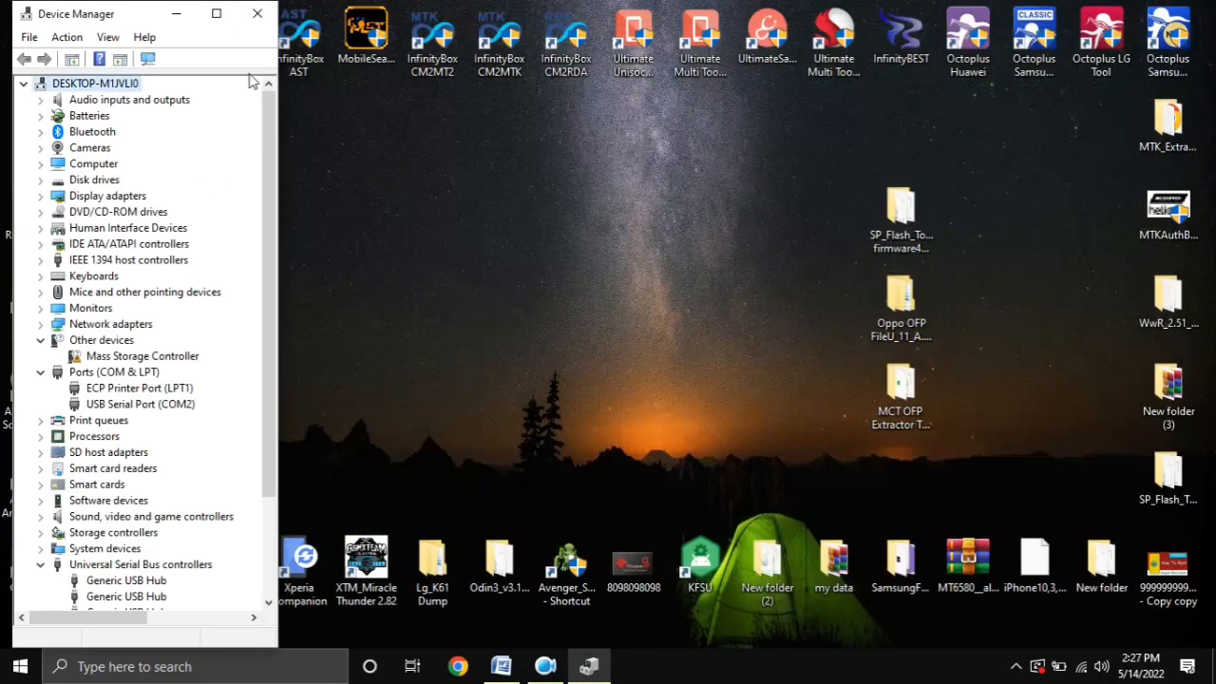